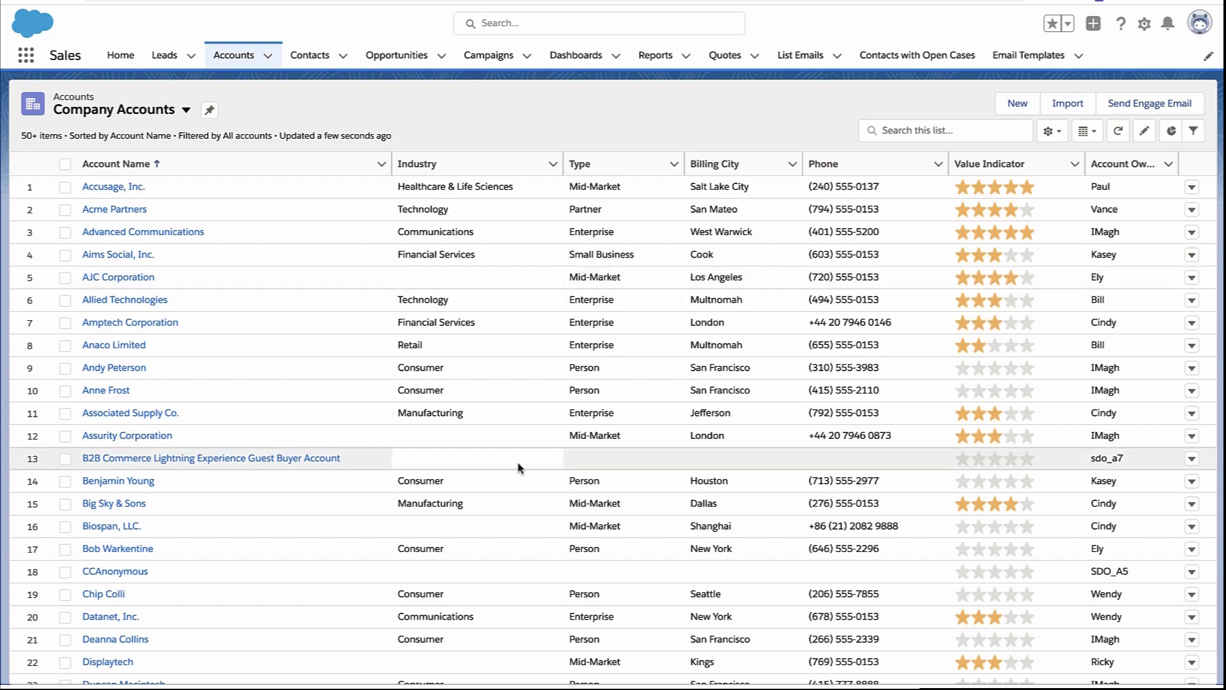
# Step: Add an Industry filter to the Company Accounts list view and save it
pyautogui.click(1191, 132)
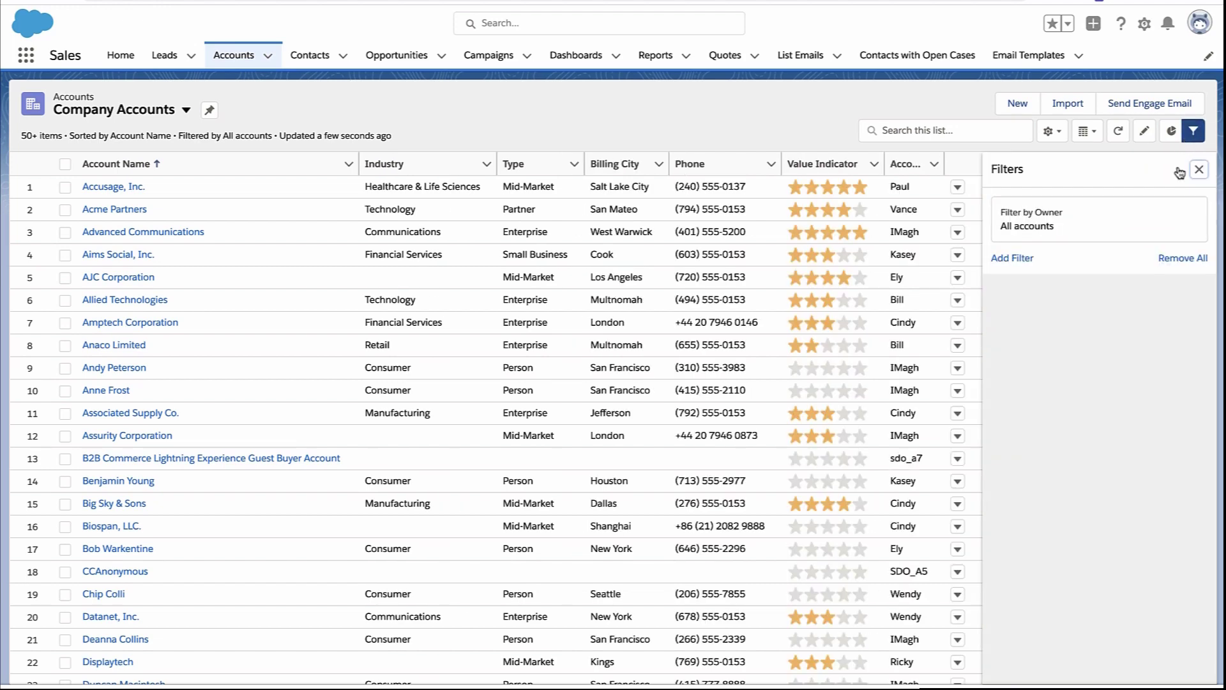
pyautogui.click(1013, 257)
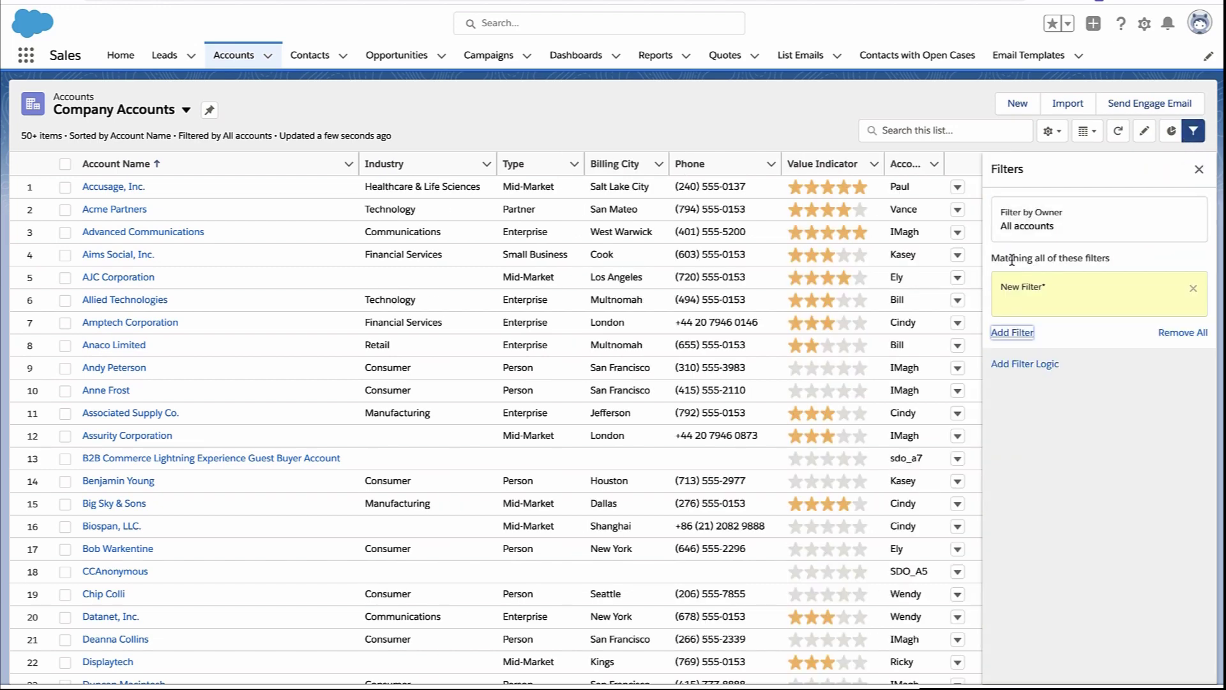
pyautogui.click(927, 220)
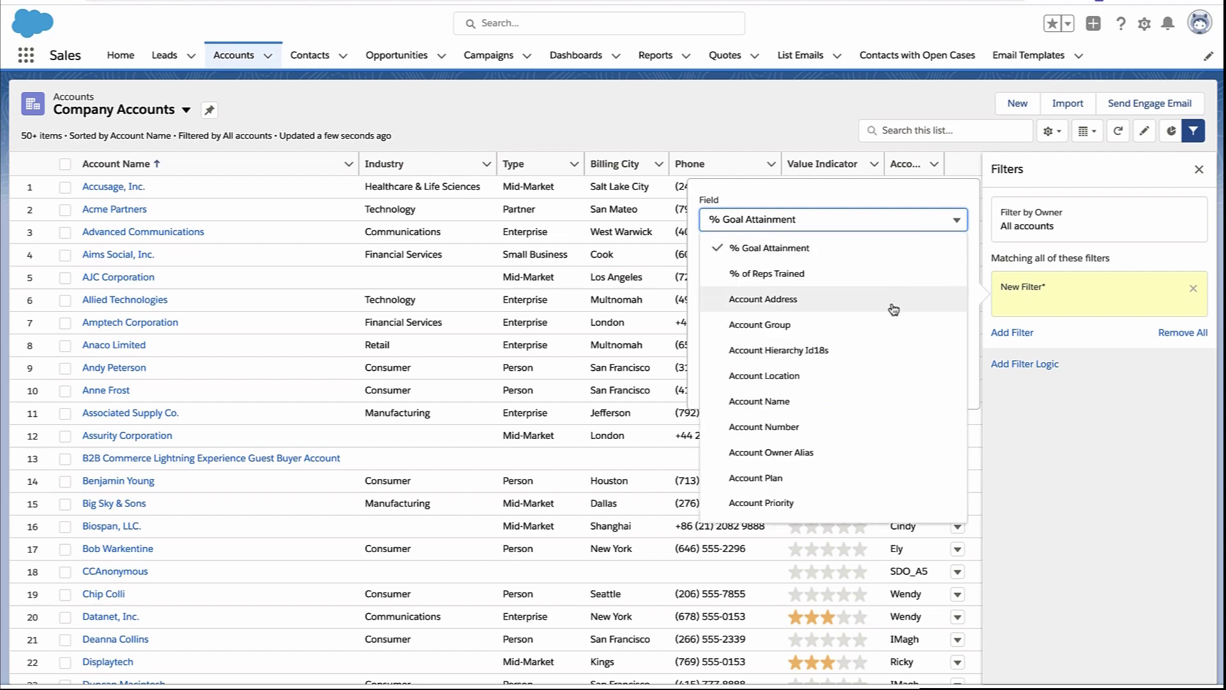
pyautogui.scroll(-15, 891, 308)
pyautogui.scroll(-10, 893, 309)
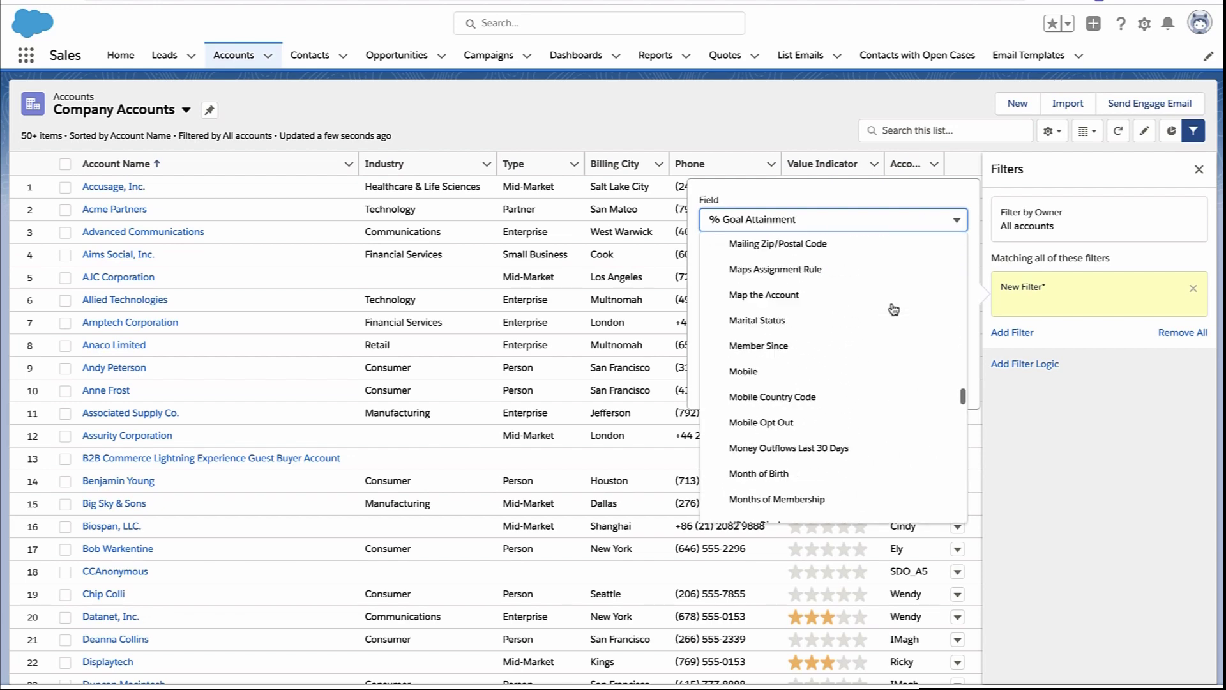
pyautogui.scroll(8, 893, 309)
pyautogui.scroll(1, 892, 309)
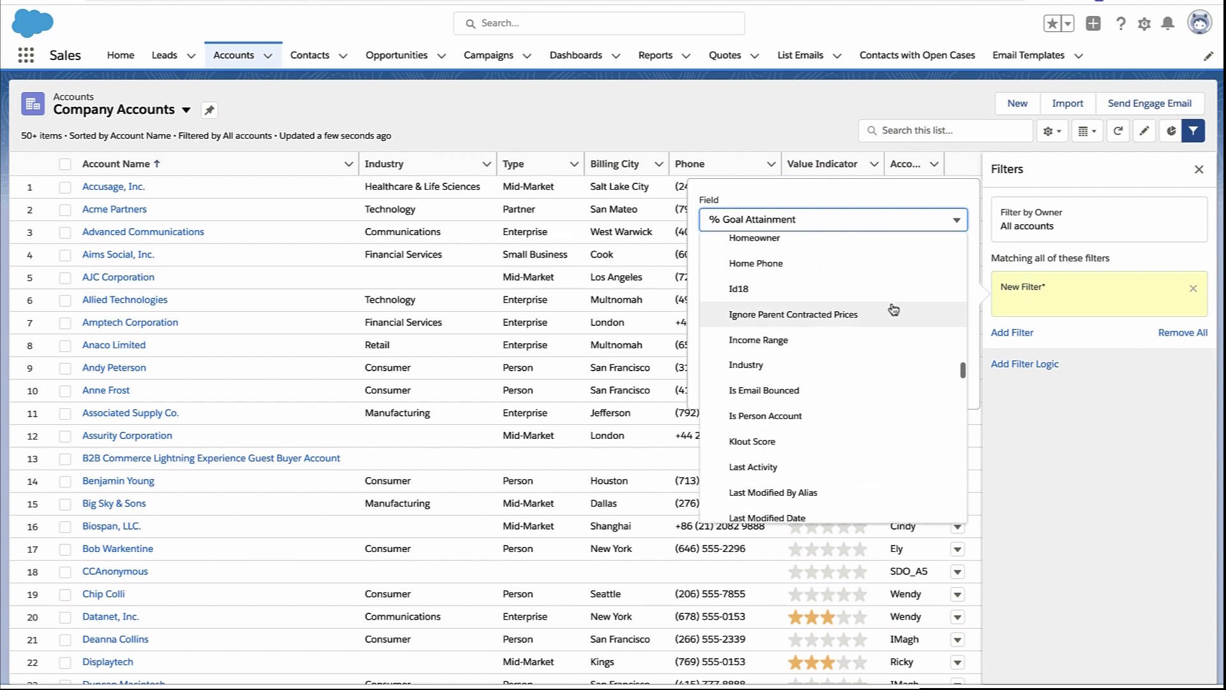
pyautogui.click(862, 366)
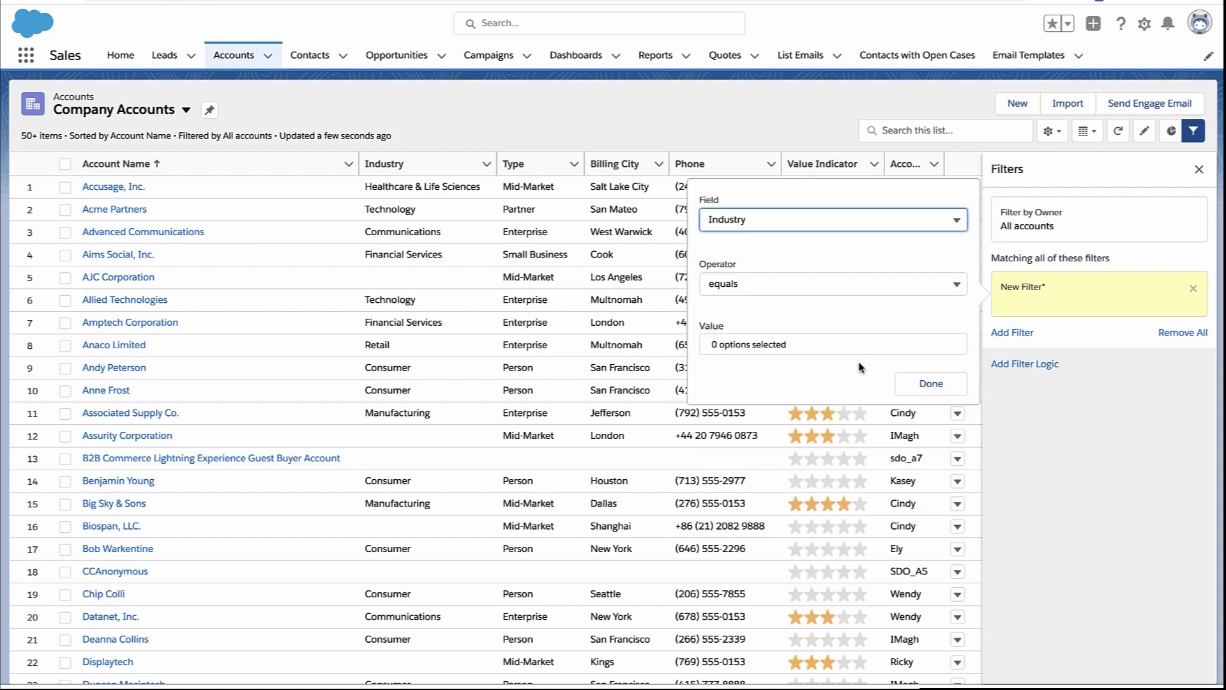
pyautogui.click(820, 289)
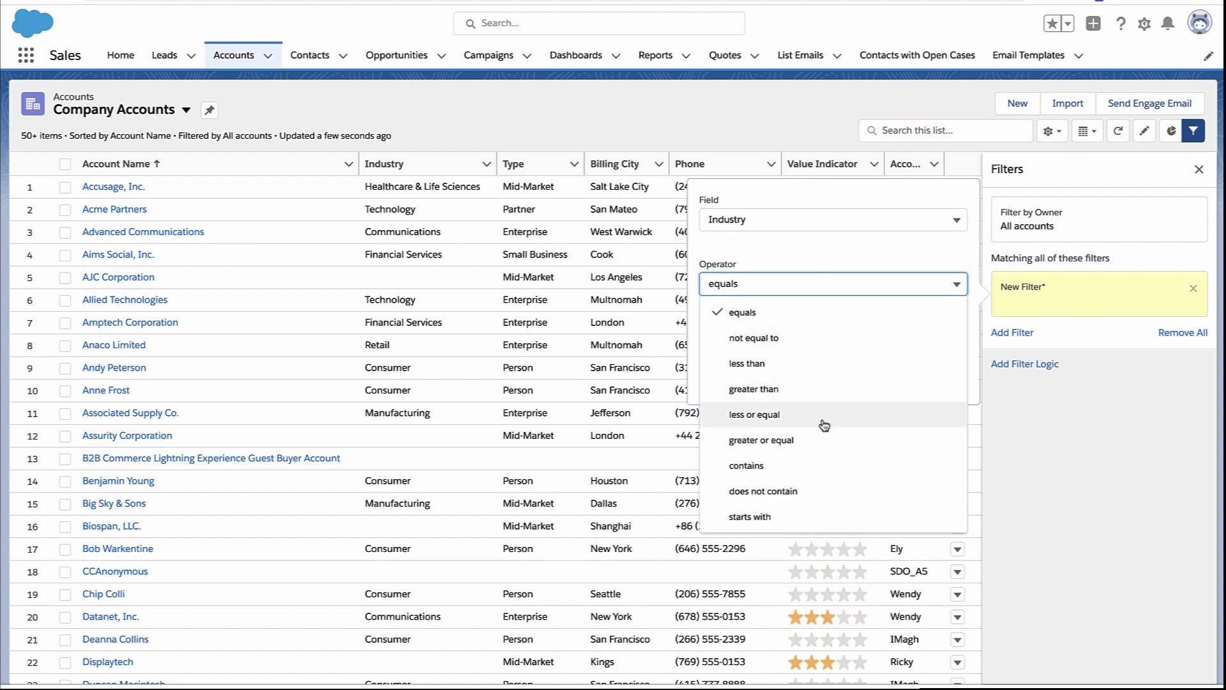
pyautogui.click(822, 343)
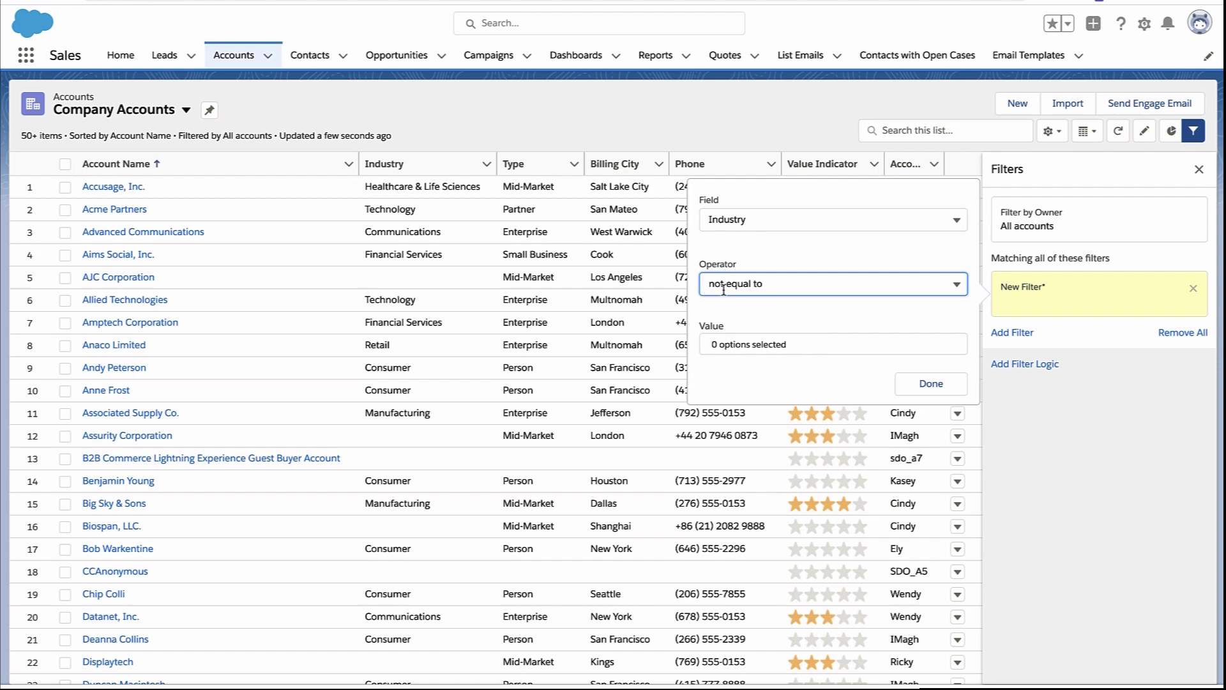
pyautogui.click(956, 389)
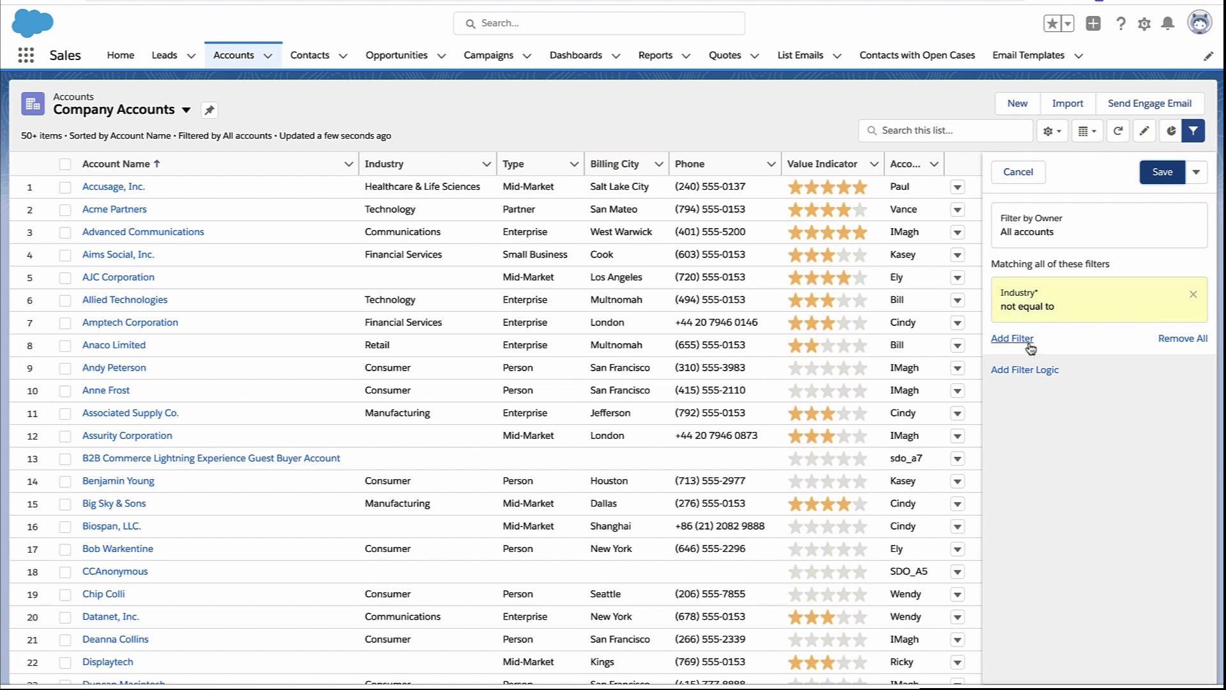
pyautogui.click(1162, 174)
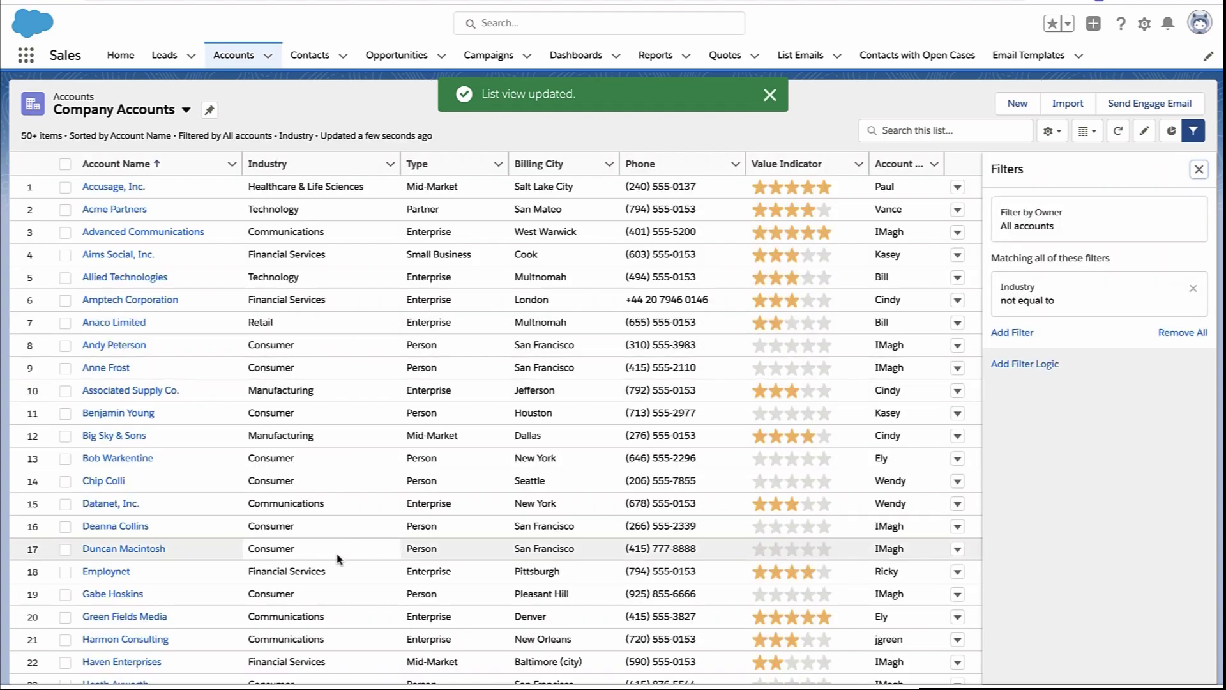
# Step: Change the Industry filter to equals with no value and save, leaving 10 accounts
pyautogui.click(1062, 311)
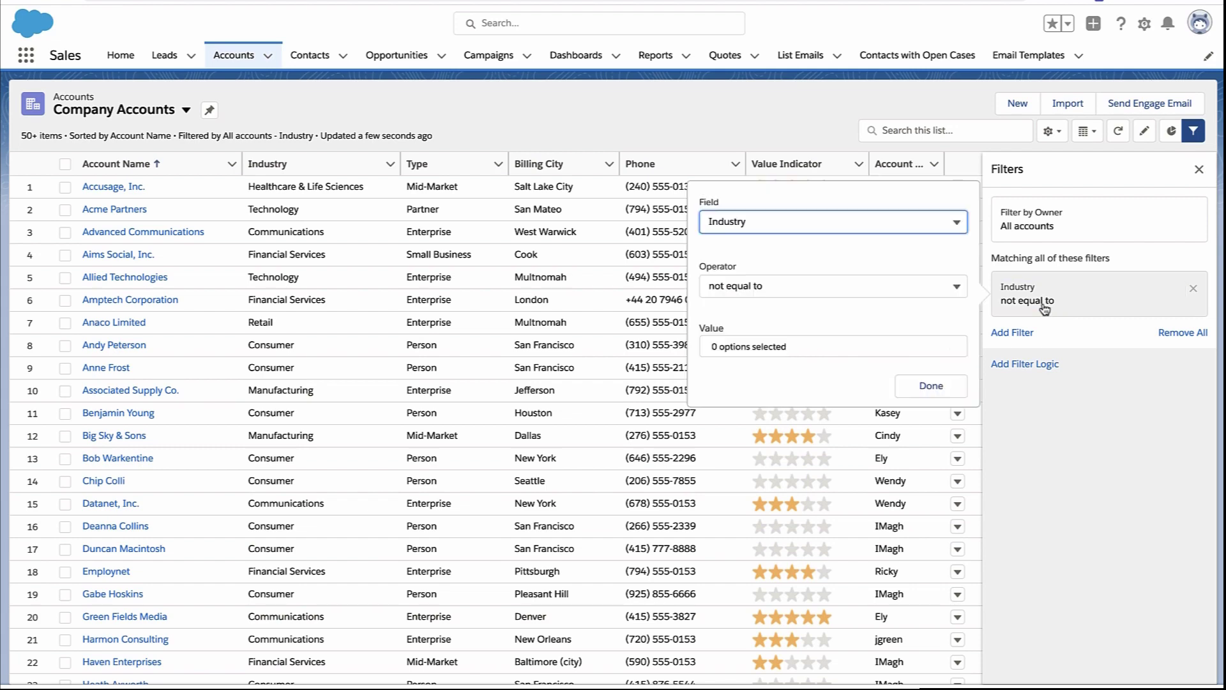
pyautogui.click(825, 284)
pyautogui.click(823, 314)
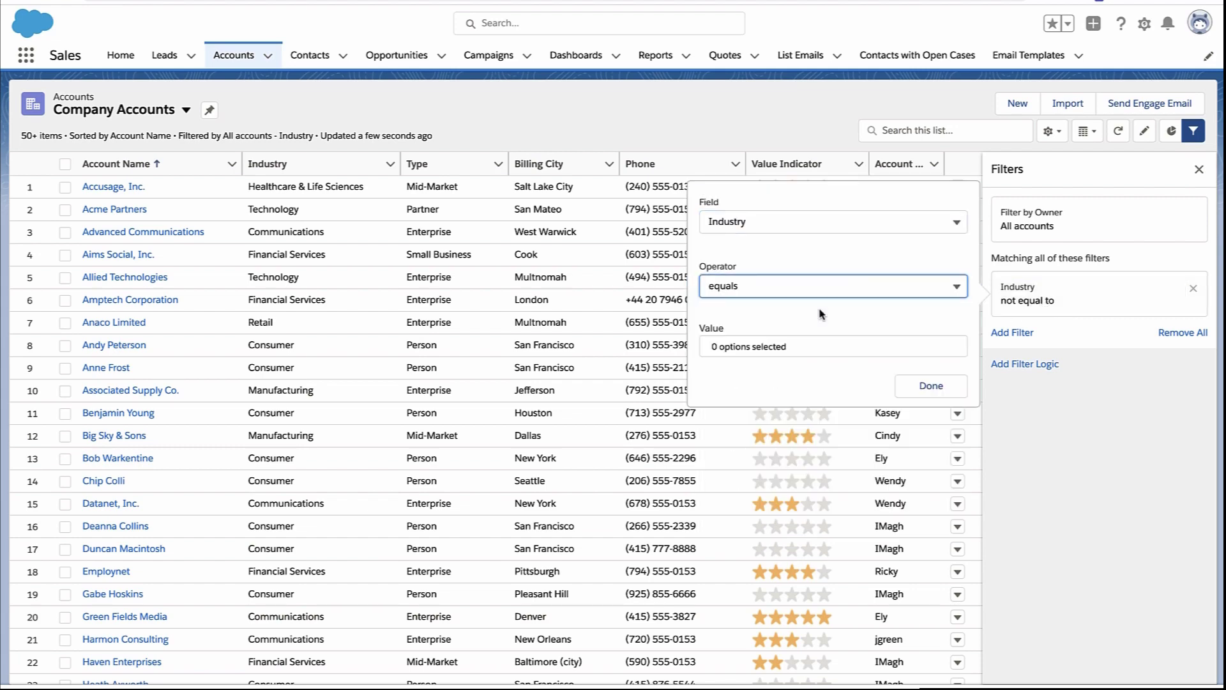
pyautogui.click(912, 386)
pyautogui.click(1133, 172)
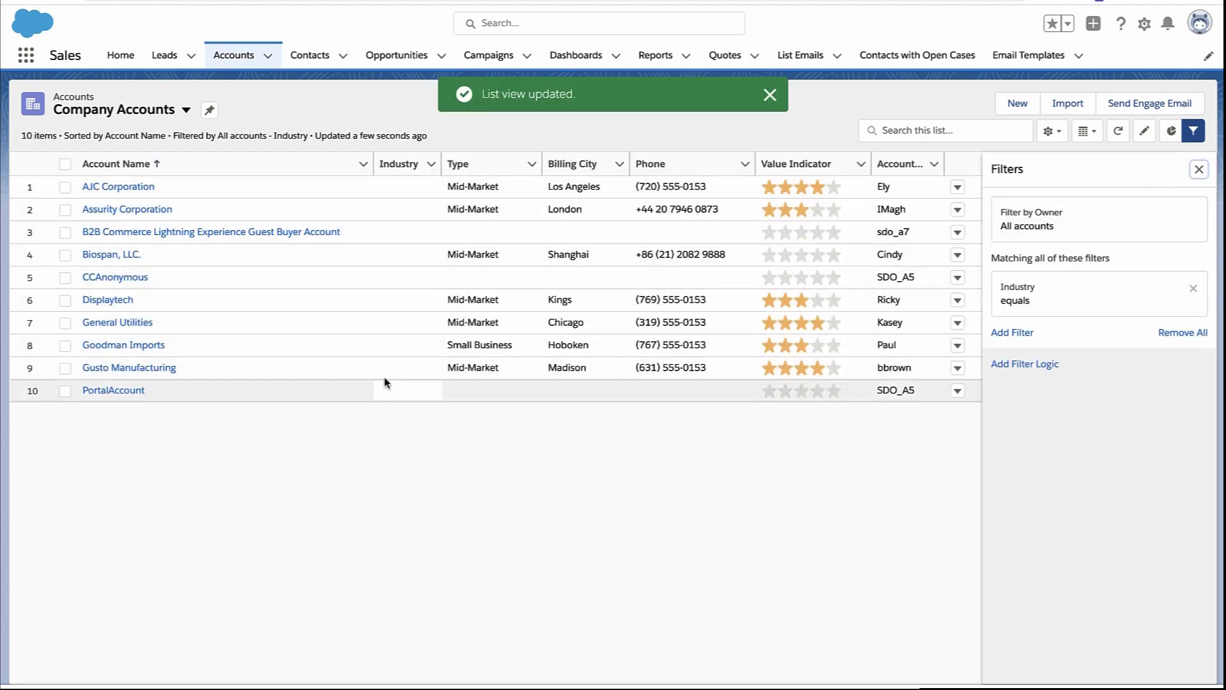
# Step: Add an Account Name not-equal-to filter to the list view and save it
pyautogui.click(1027, 333)
pyautogui.click(856, 267)
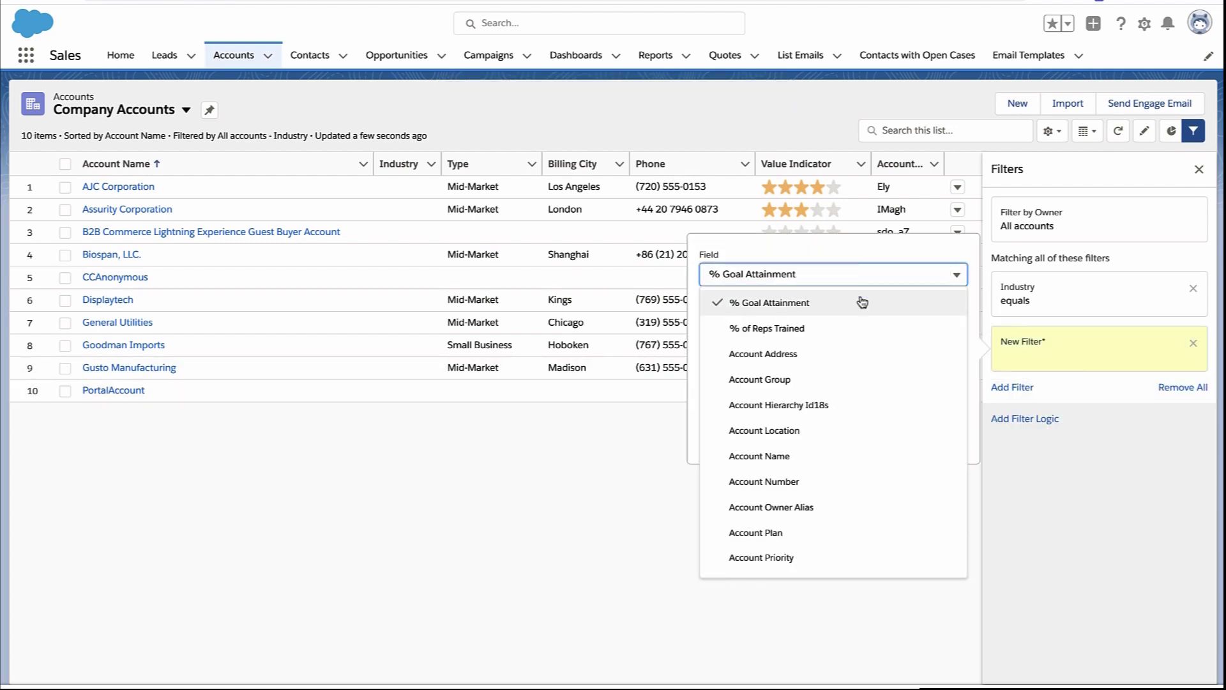
pyautogui.click(731, 454)
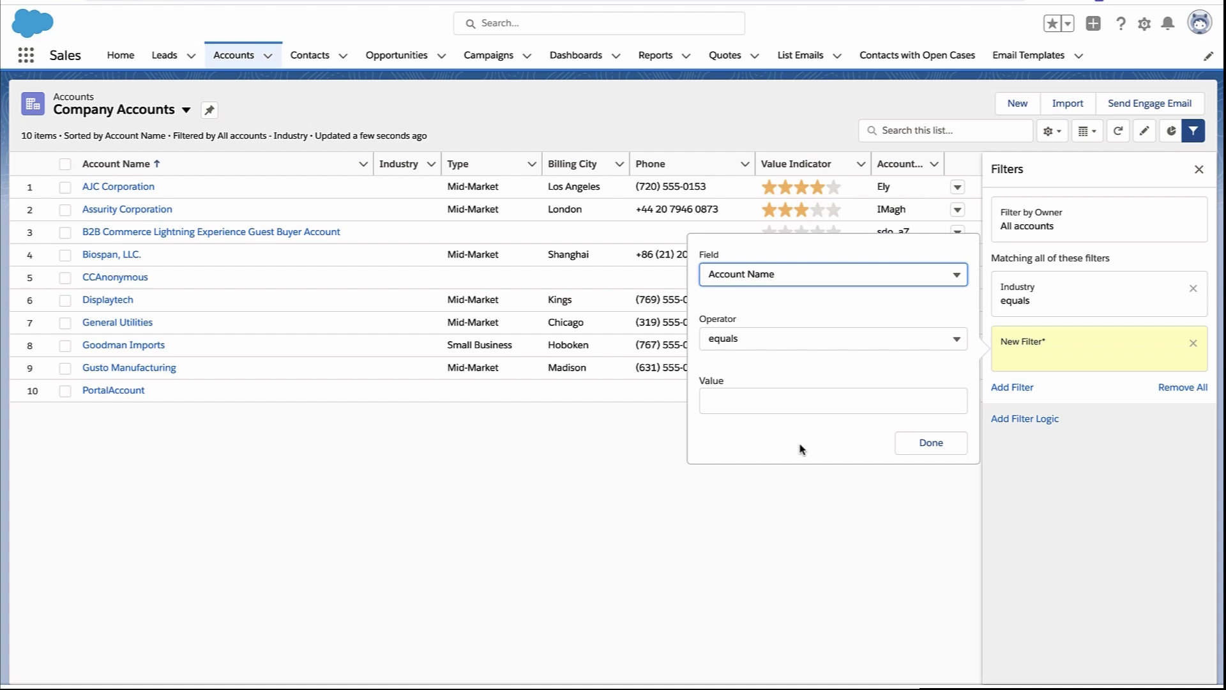
pyautogui.click(775, 337)
pyautogui.click(776, 392)
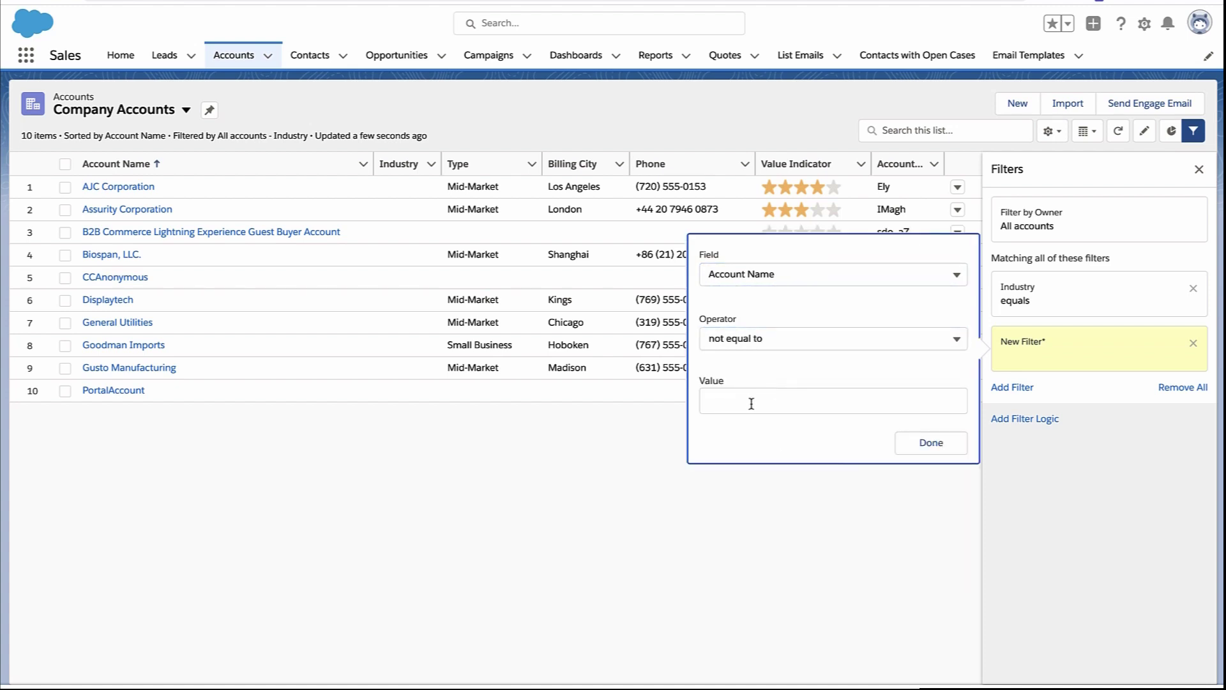
pyautogui.click(931, 442)
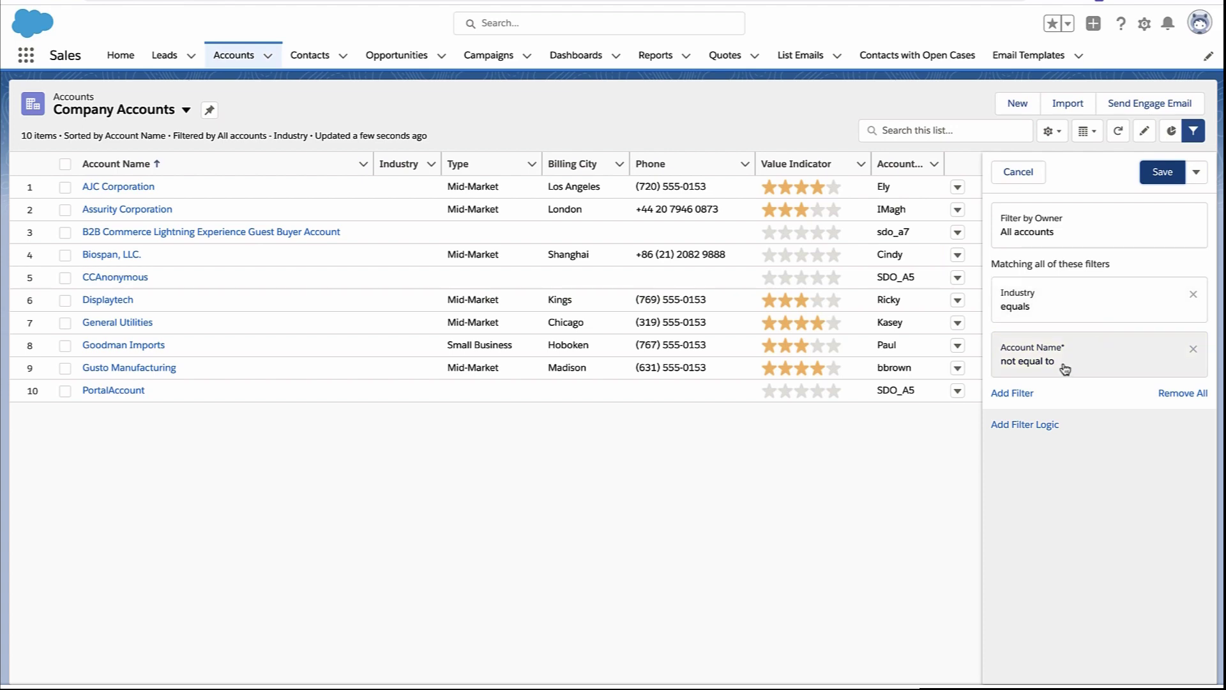
pyautogui.click(1162, 173)
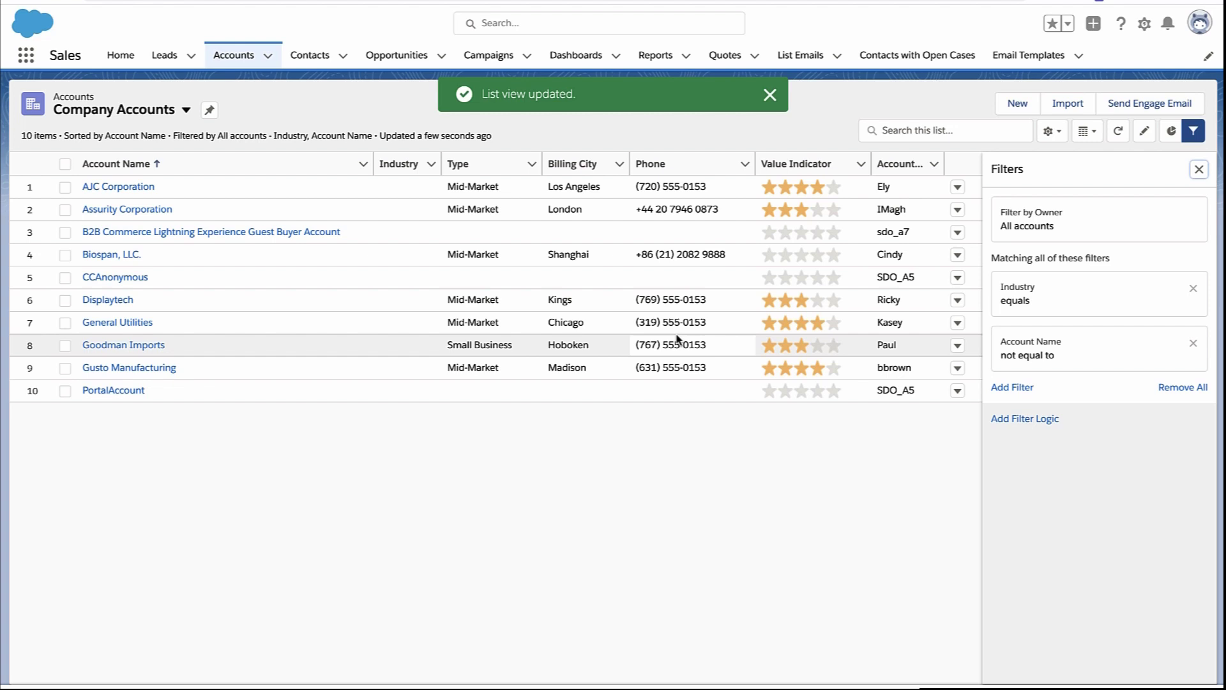
# Step: Clear the Account Name filter's value so it compares to blank, then close the Filters panel
pyautogui.click(1025, 359)
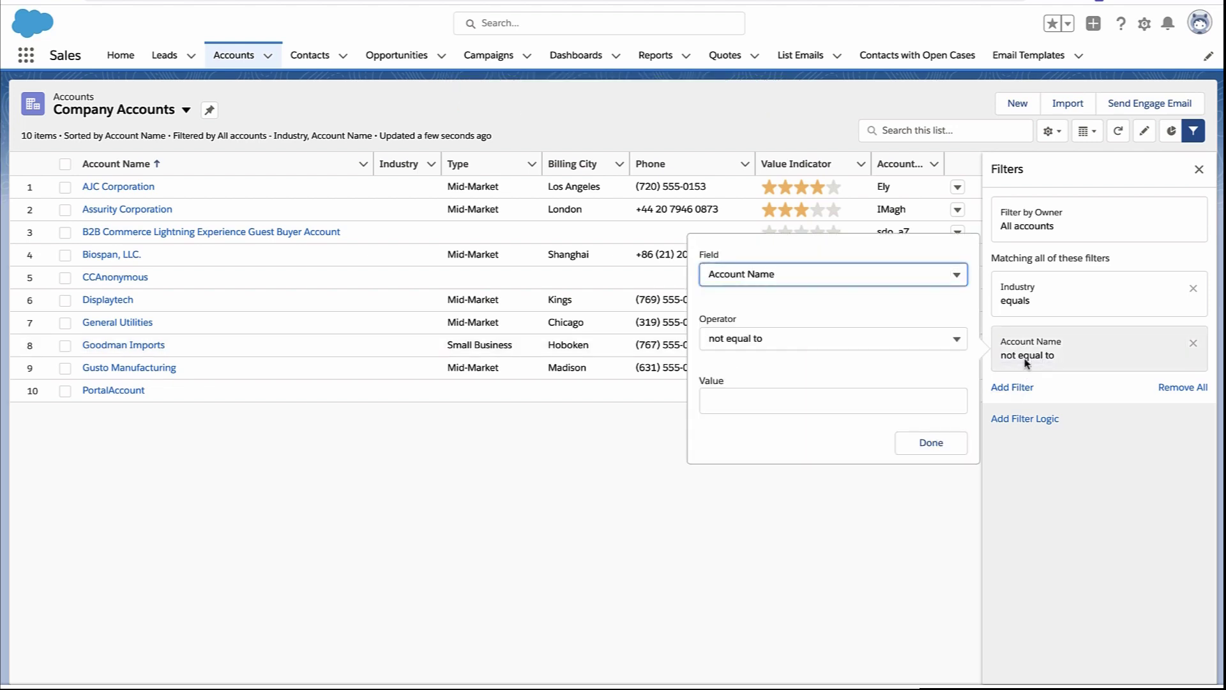
pyautogui.click(843, 390)
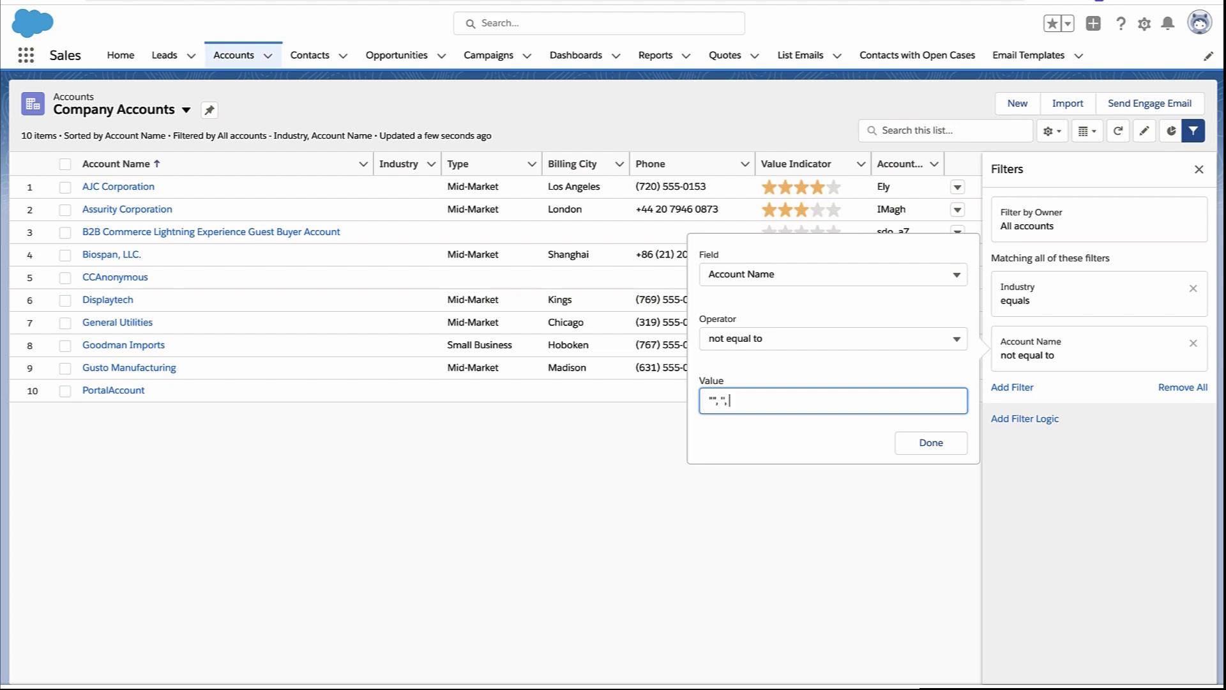
pyautogui.hotkey('ctrl', 'a')
pyautogui.press('BackSpace')
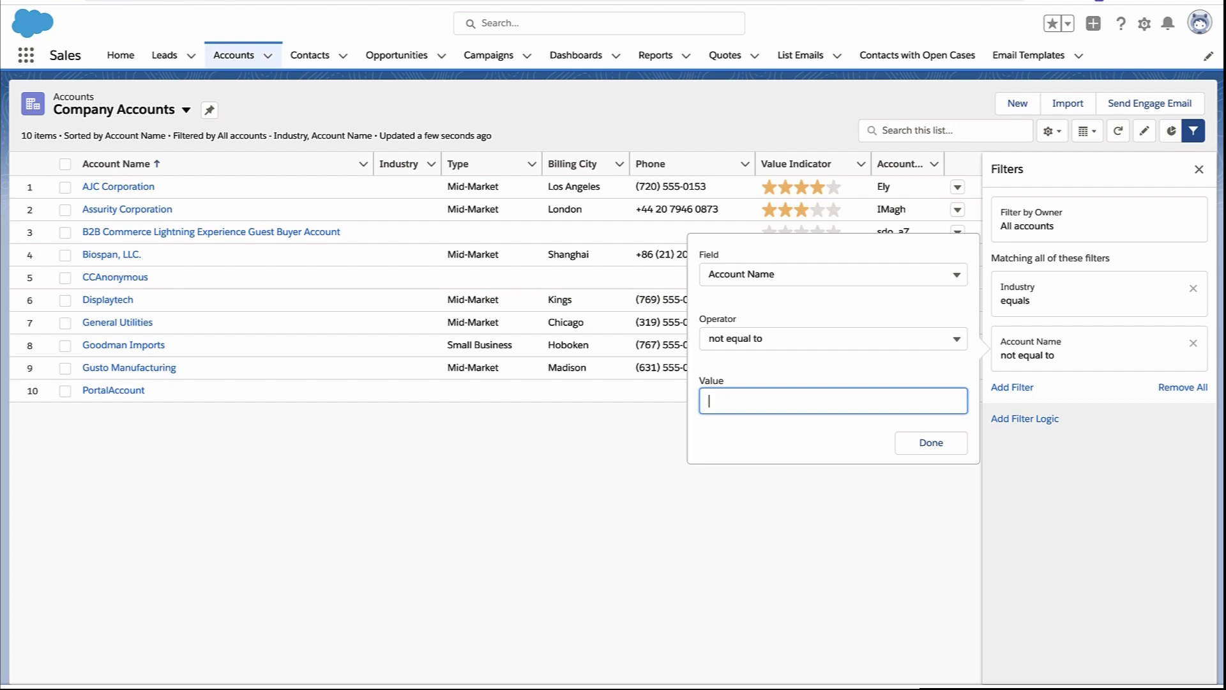
pyautogui.click(923, 443)
pyautogui.click(1200, 170)
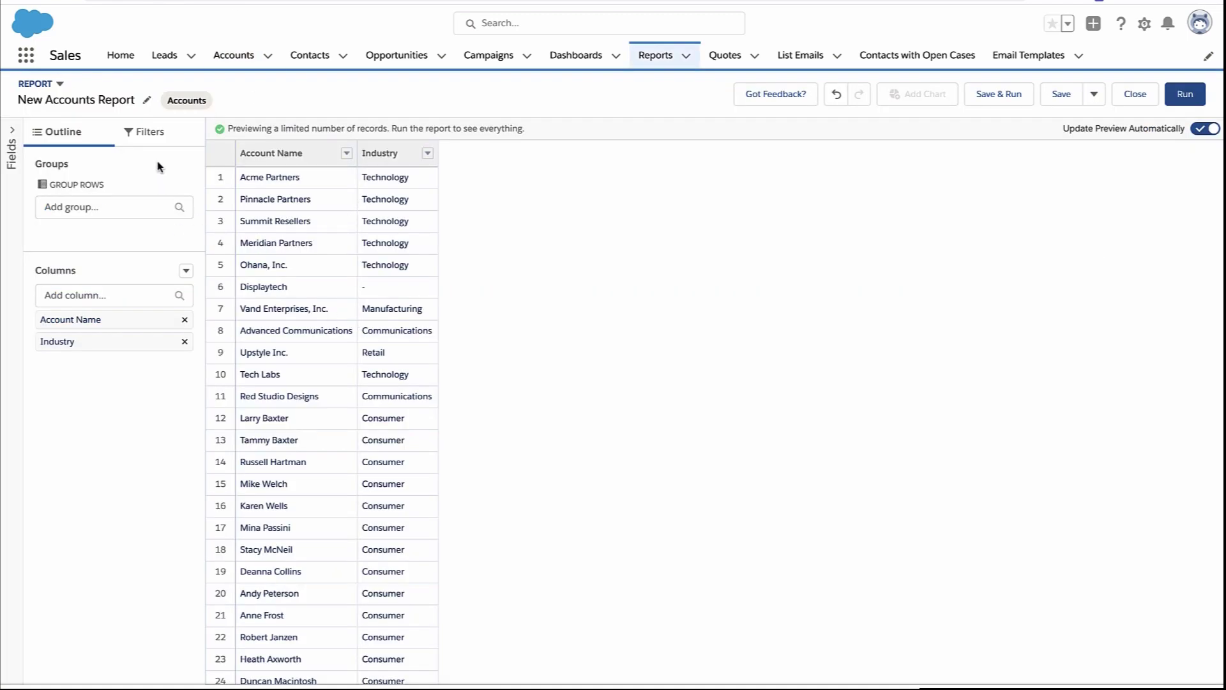
# Step: Apply an Industry not-equal-to filter with an empty value to the New Accounts Report
pyautogui.click(149, 140)
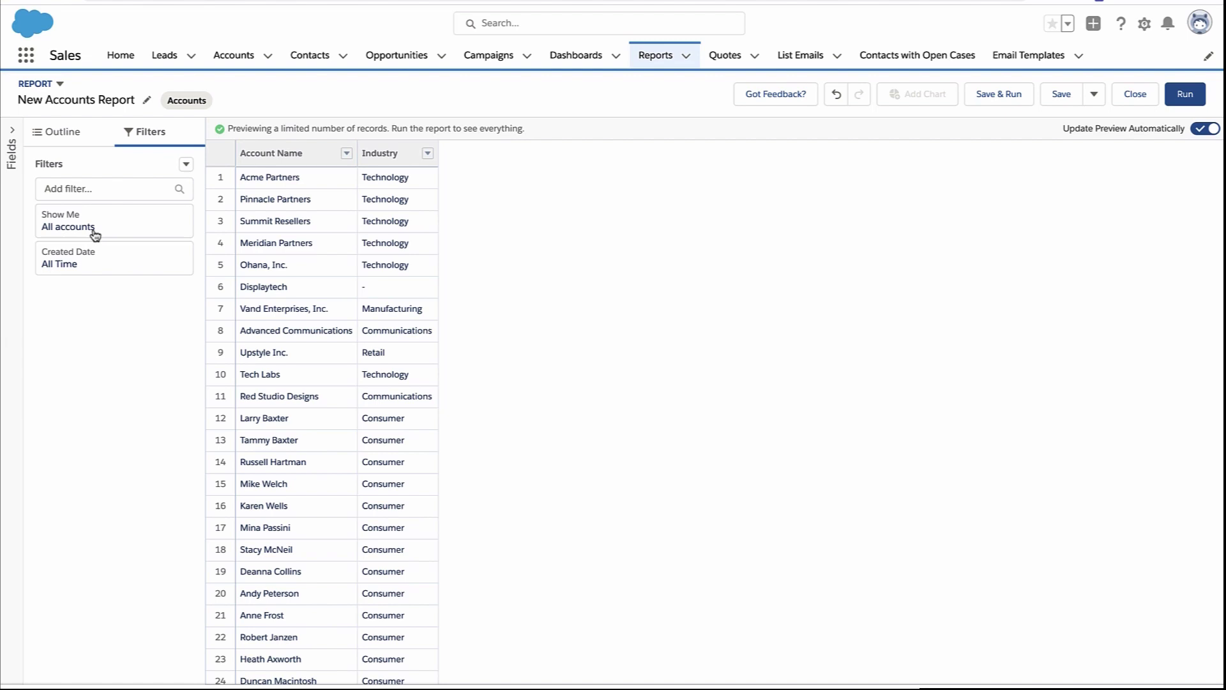
pyautogui.click(142, 188)
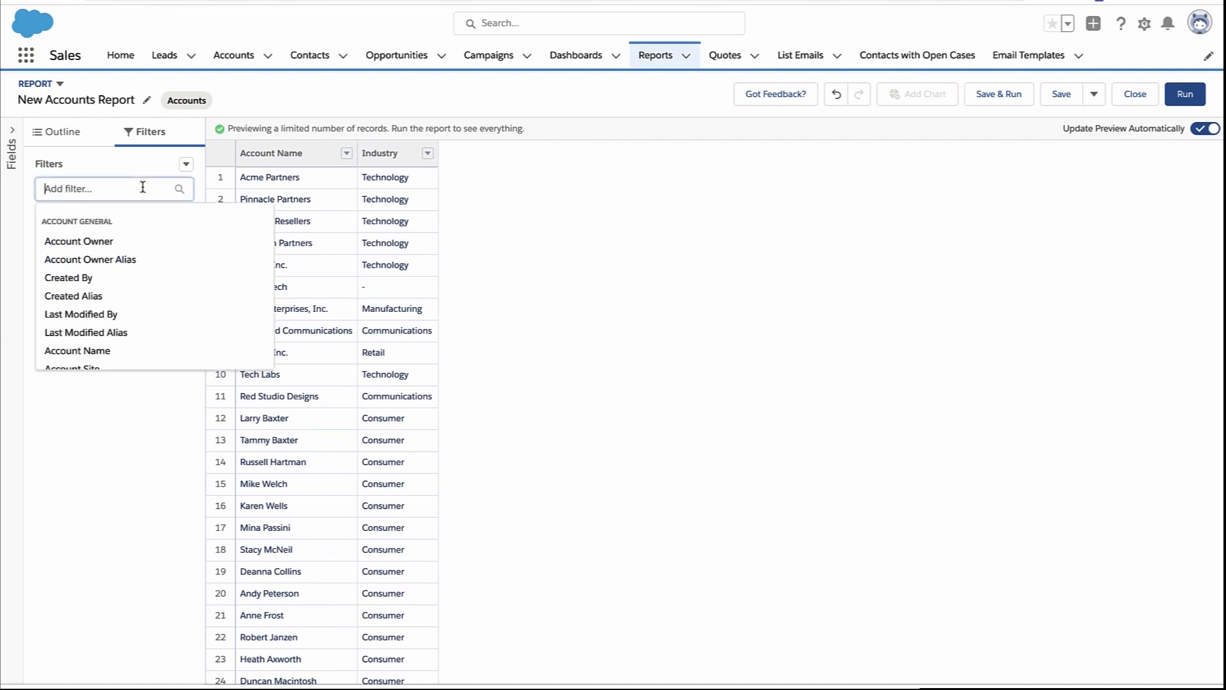
pyautogui.write('indu')
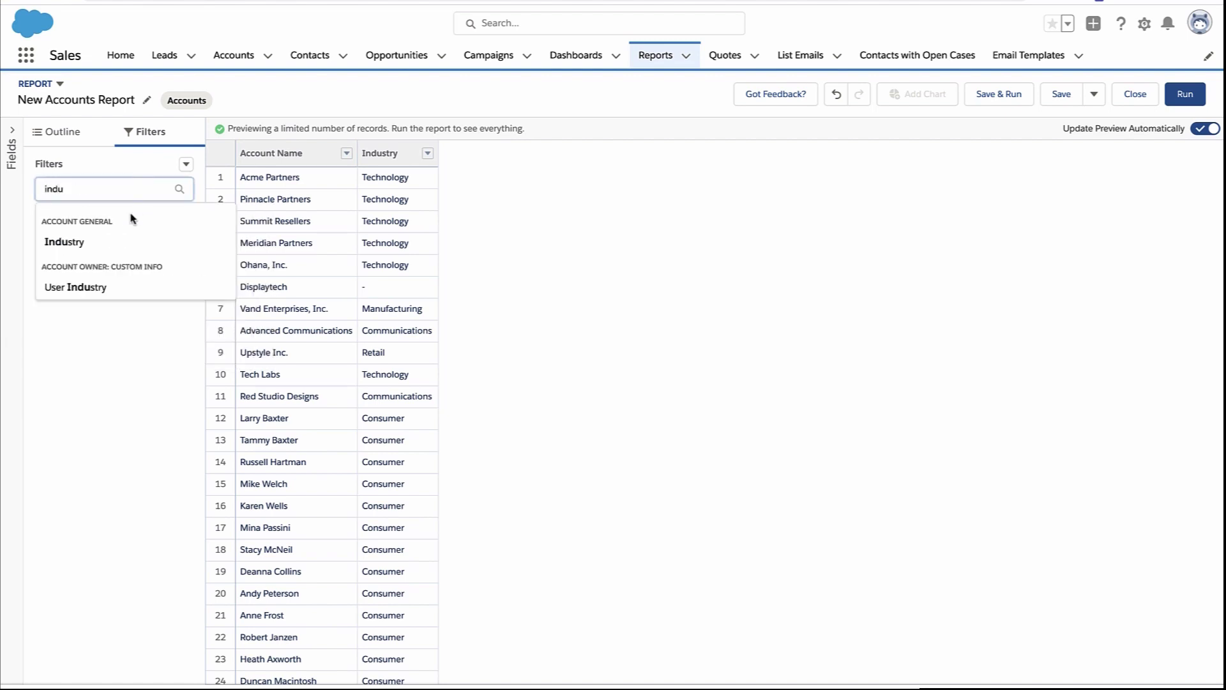
pyautogui.click(124, 238)
pyautogui.click(268, 200)
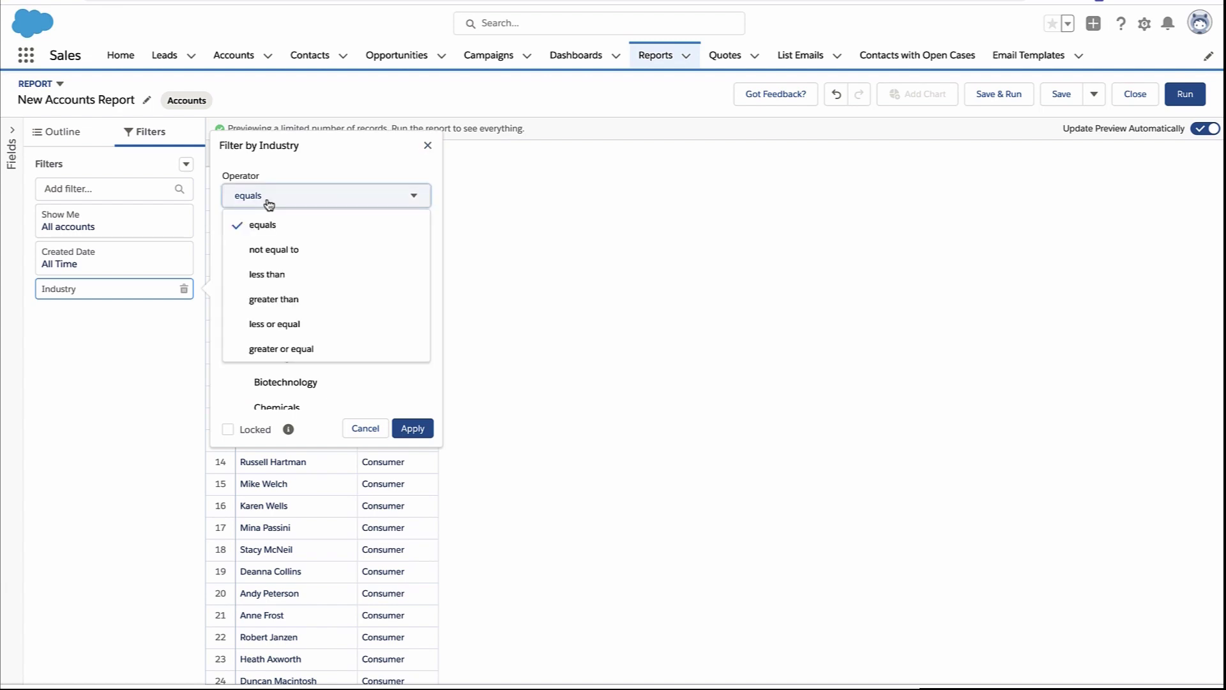
pyautogui.click(266, 225)
pyautogui.click(268, 196)
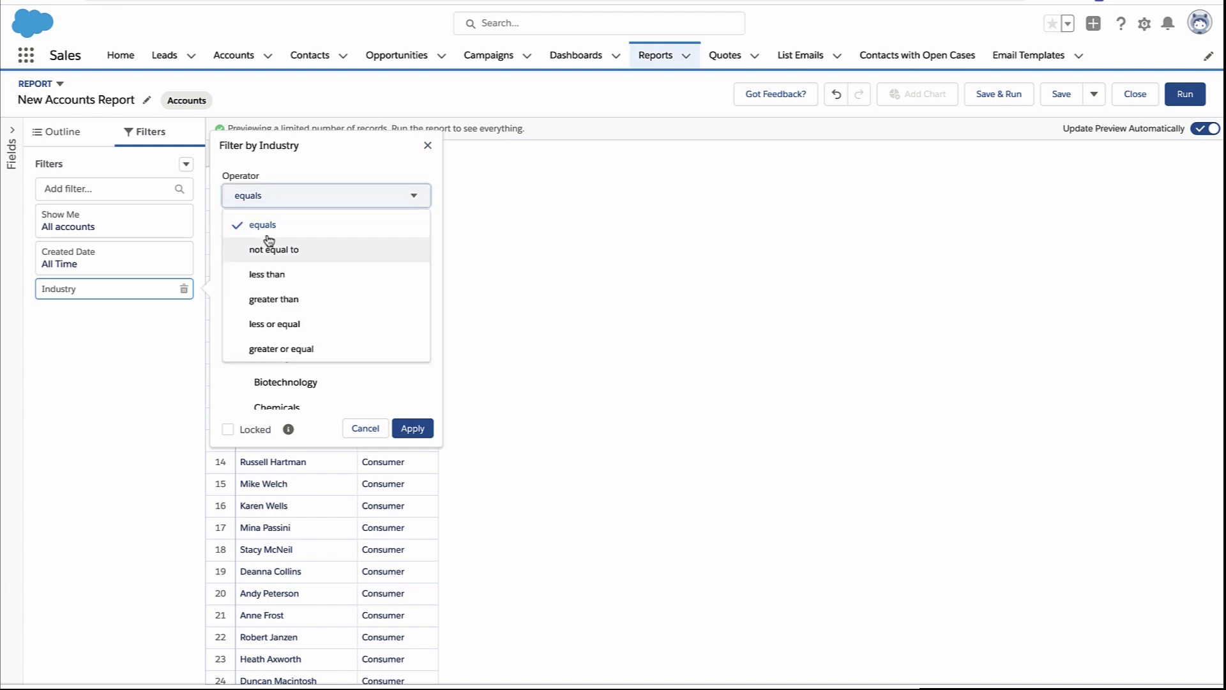
pyautogui.click(269, 248)
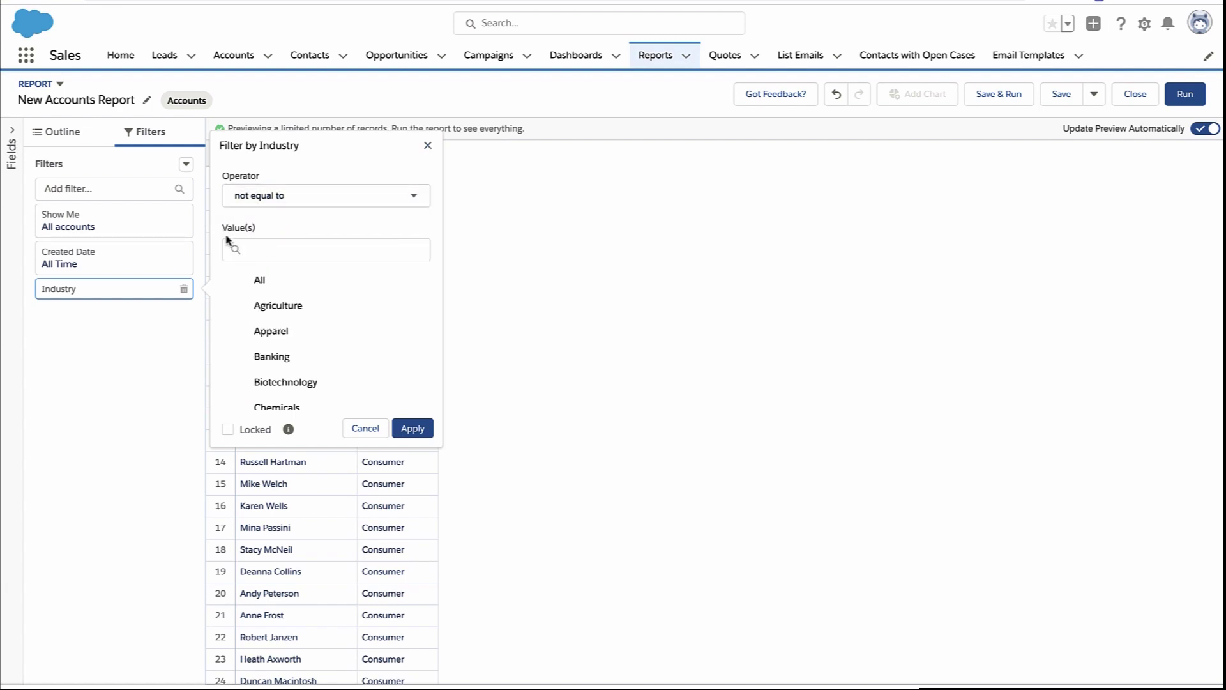
pyautogui.click(421, 430)
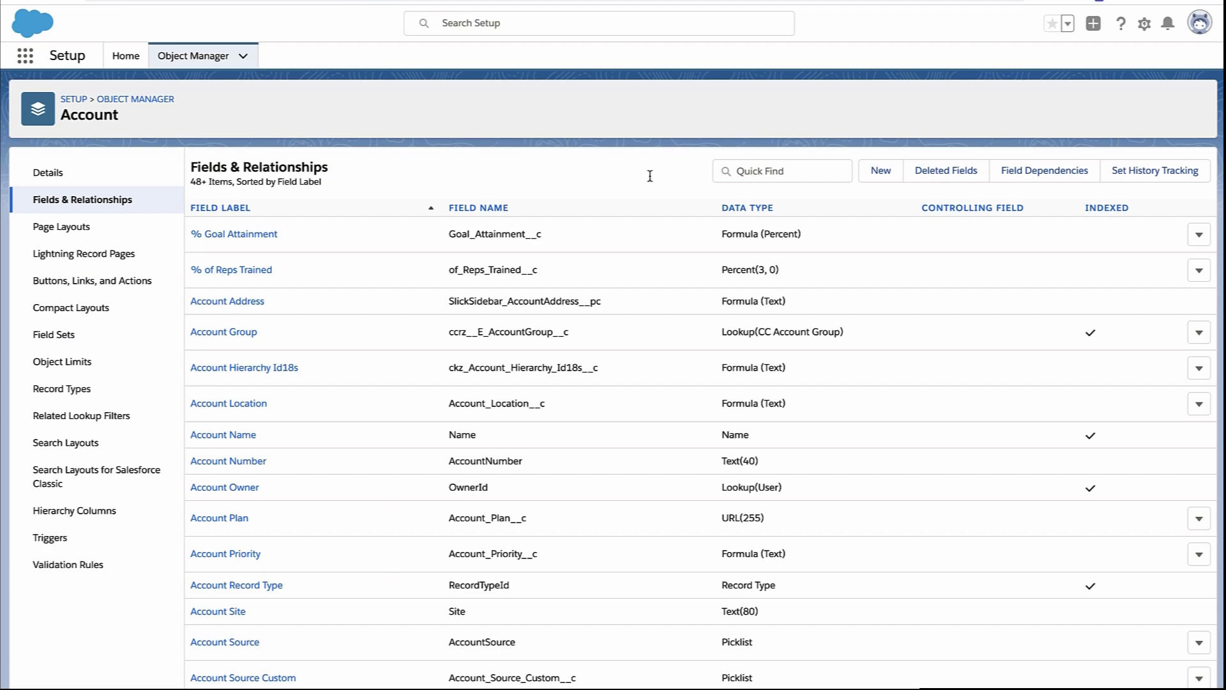
# Step: Start a new Formula custom field on the Account object
pyautogui.click(879, 173)
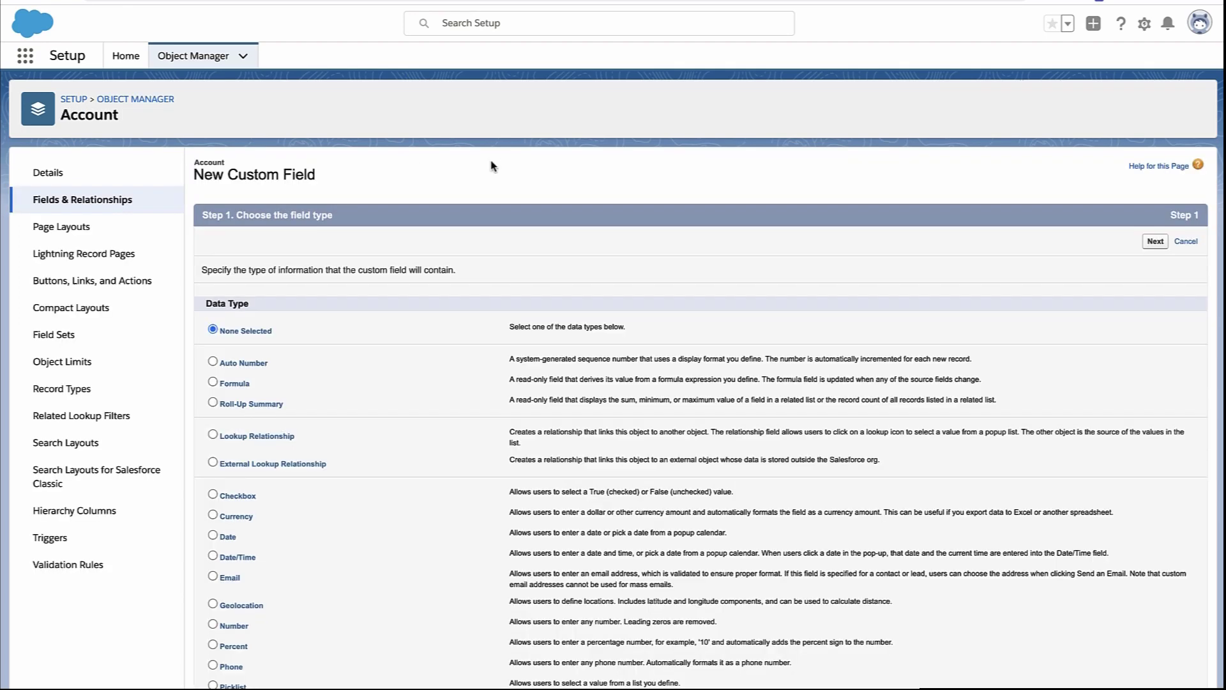
pyautogui.click(246, 385)
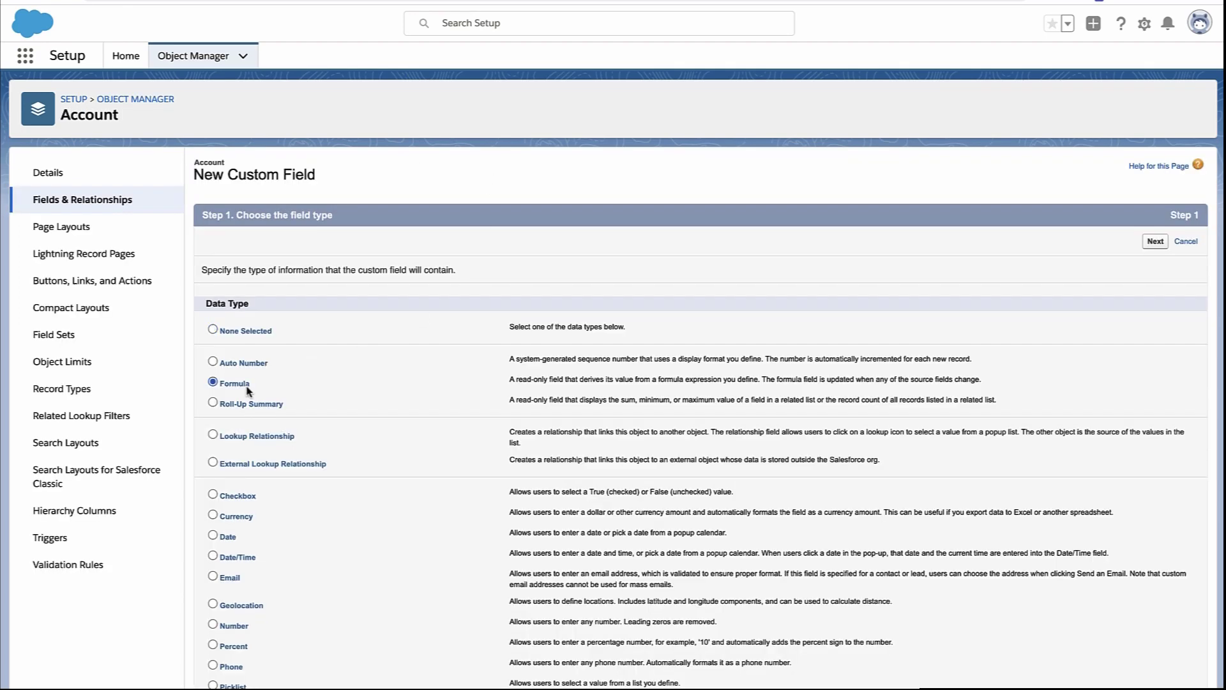
pyautogui.click(1156, 238)
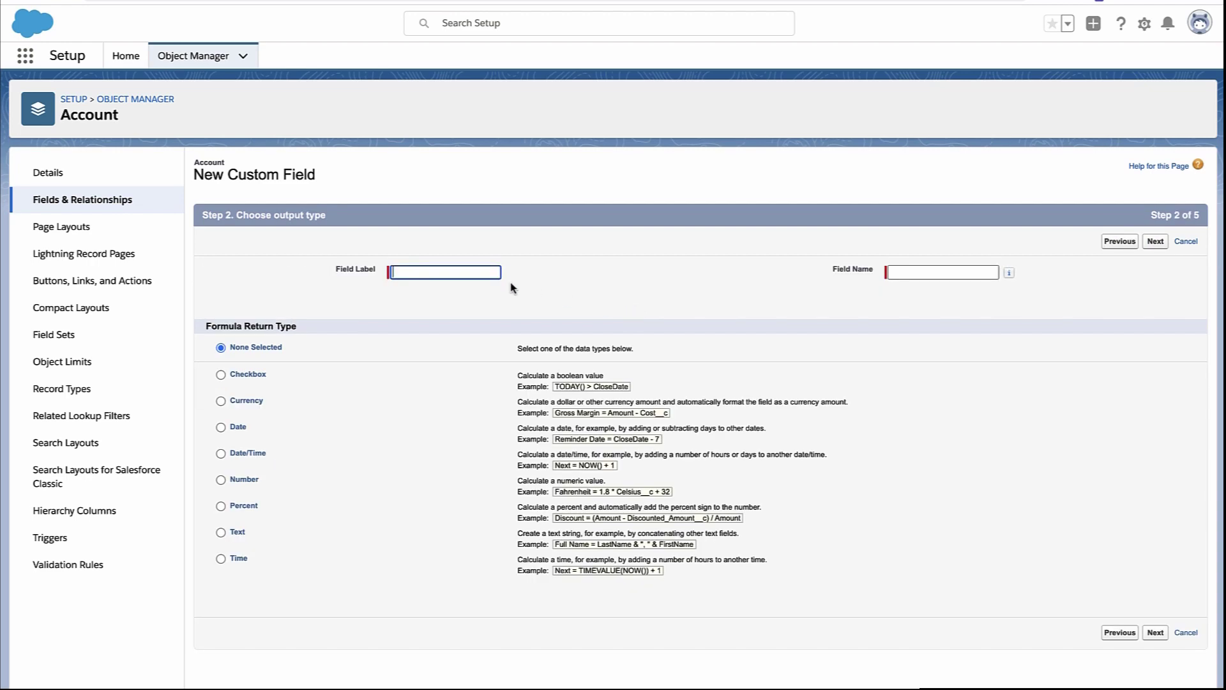
# Step: Label the formula field 'Is it empty?' with a Text return type and continue to the formula
pyautogui.write('Is it')
pyautogui.press('Down')
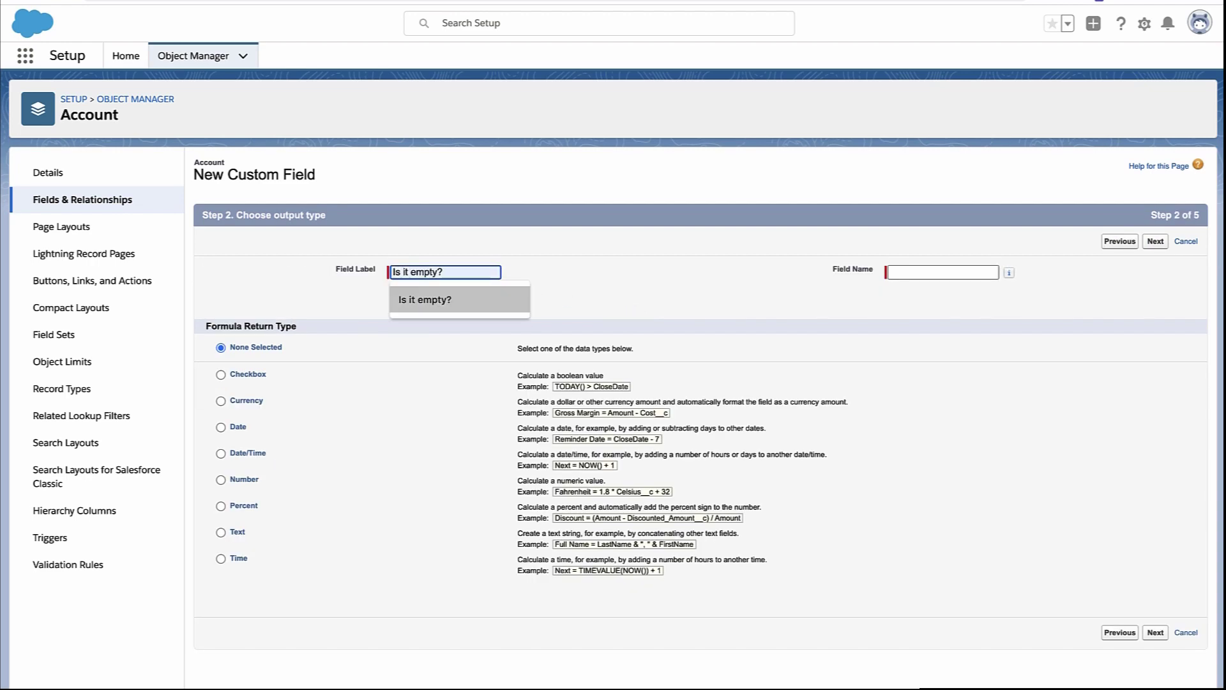
pyautogui.press('Return')
pyautogui.click(928, 273)
pyautogui.click(228, 573)
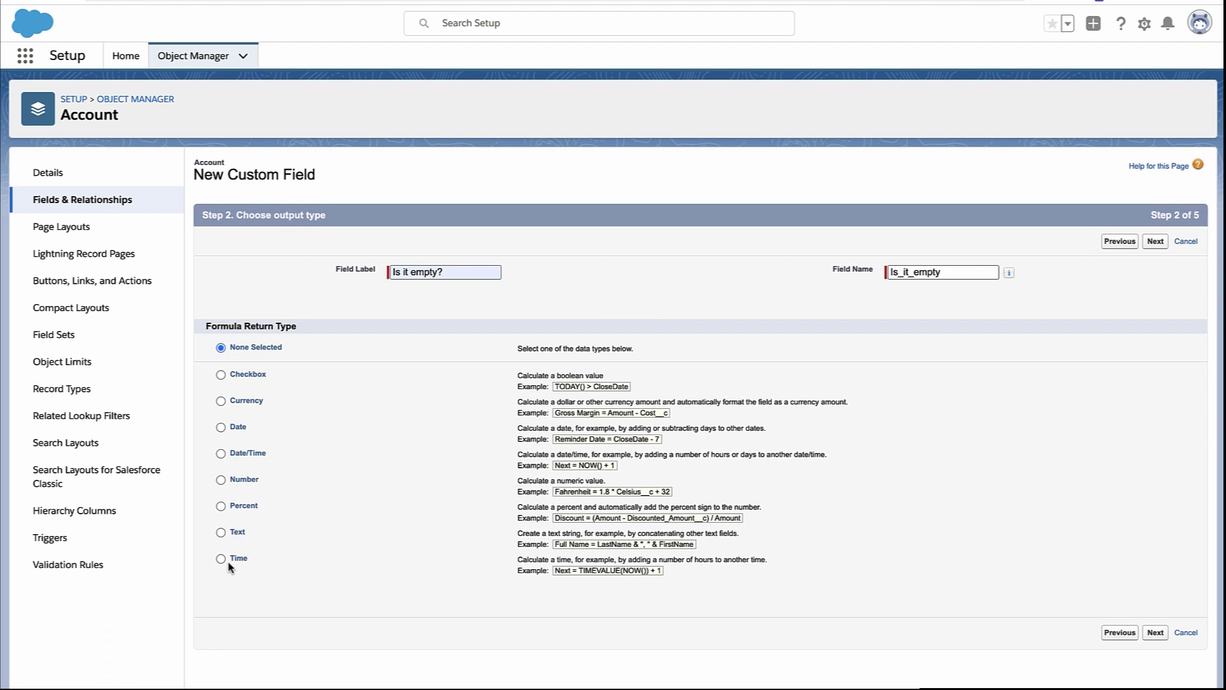
pyautogui.click(221, 534)
pyautogui.click(1157, 241)
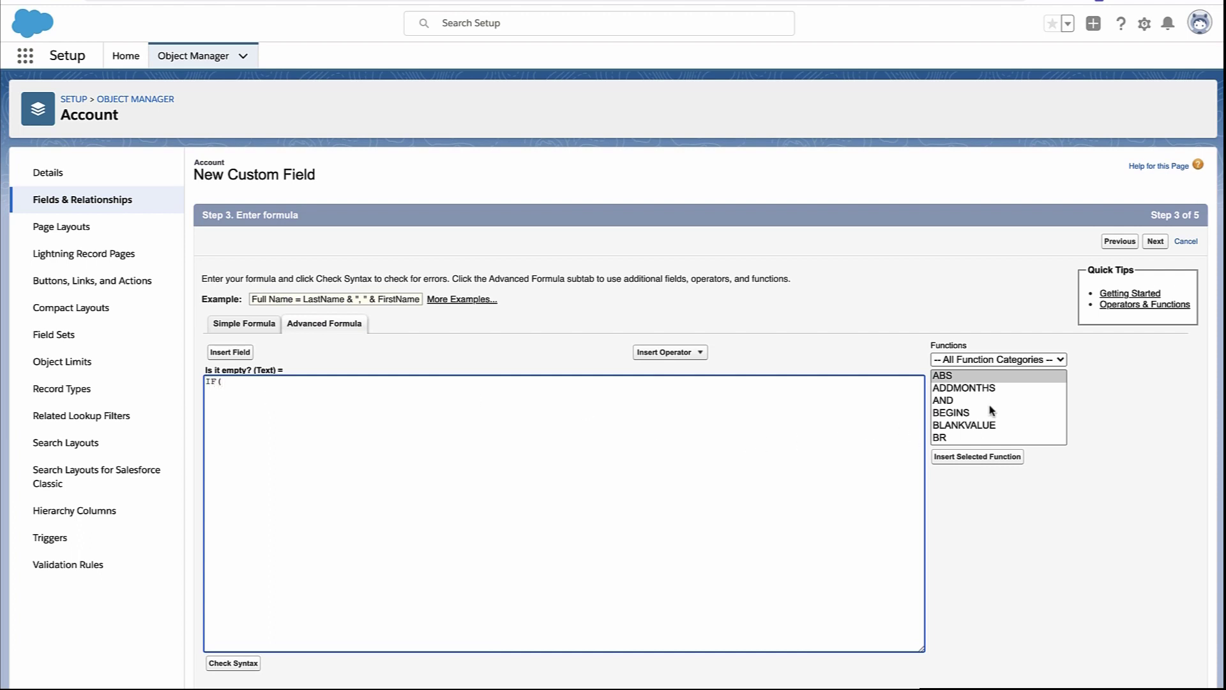
# Step: Insert ISBLANK(expression) into the IF formula, select the expression placeholder, and bring up Insert Field
pyautogui.scroll(-8, 992, 410)
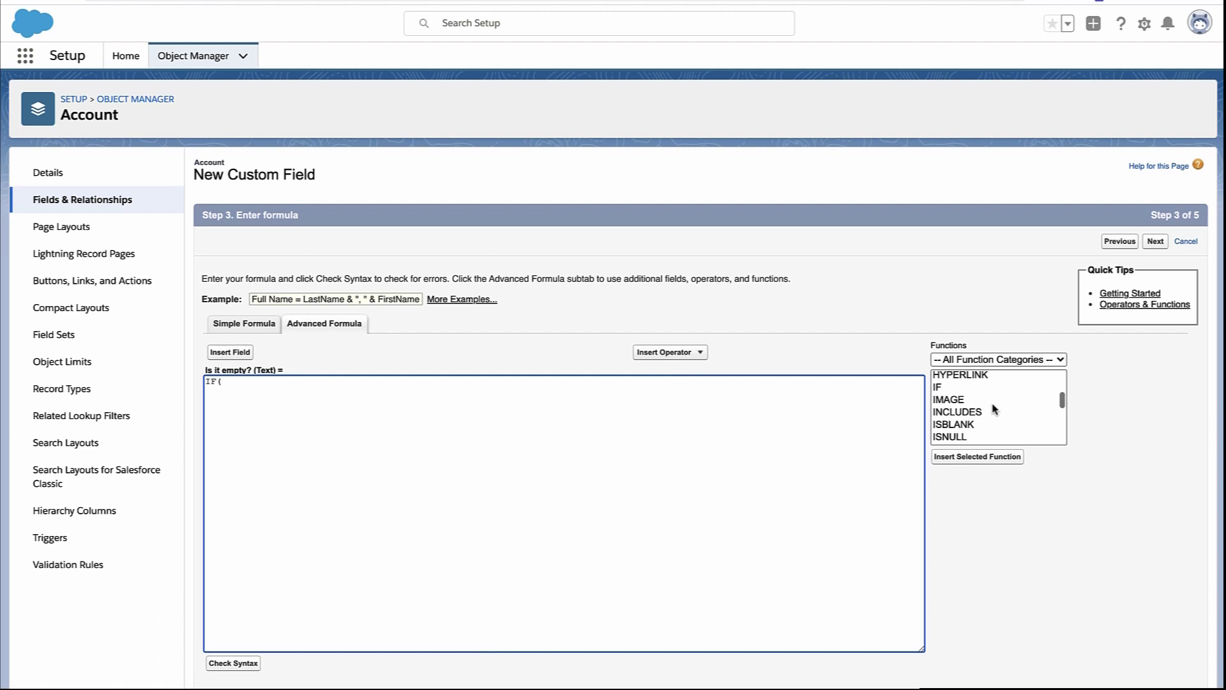
pyautogui.scroll(-1, 993, 409)
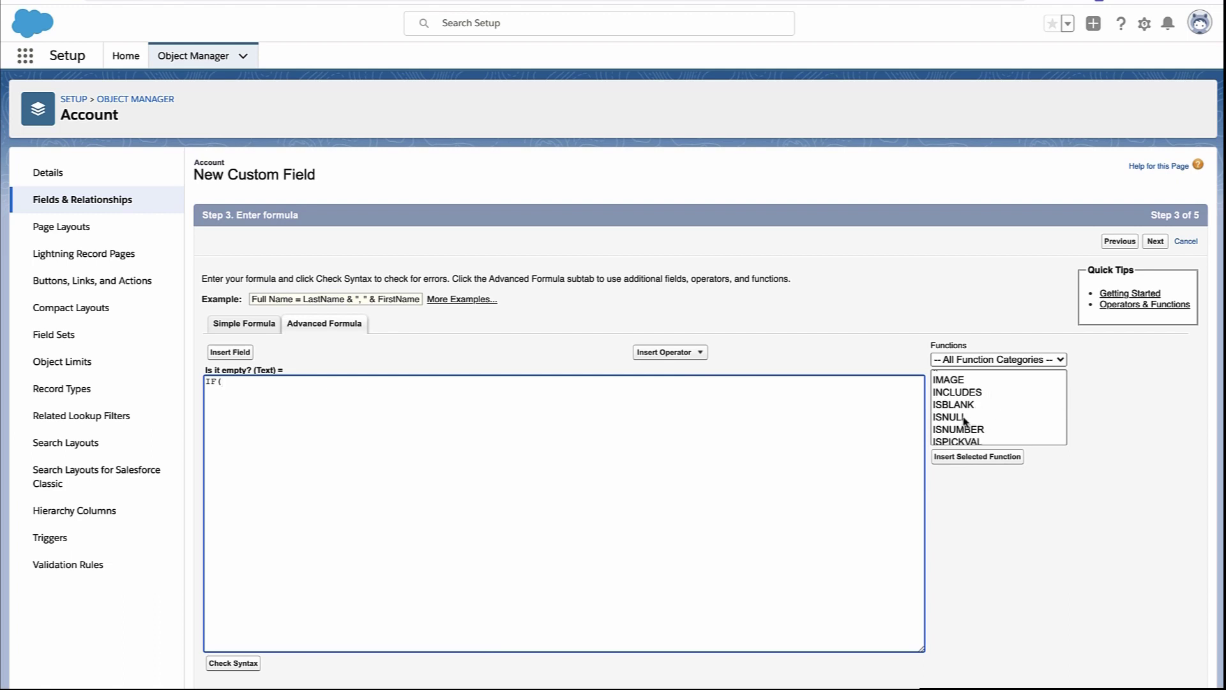
pyautogui.click(967, 408)
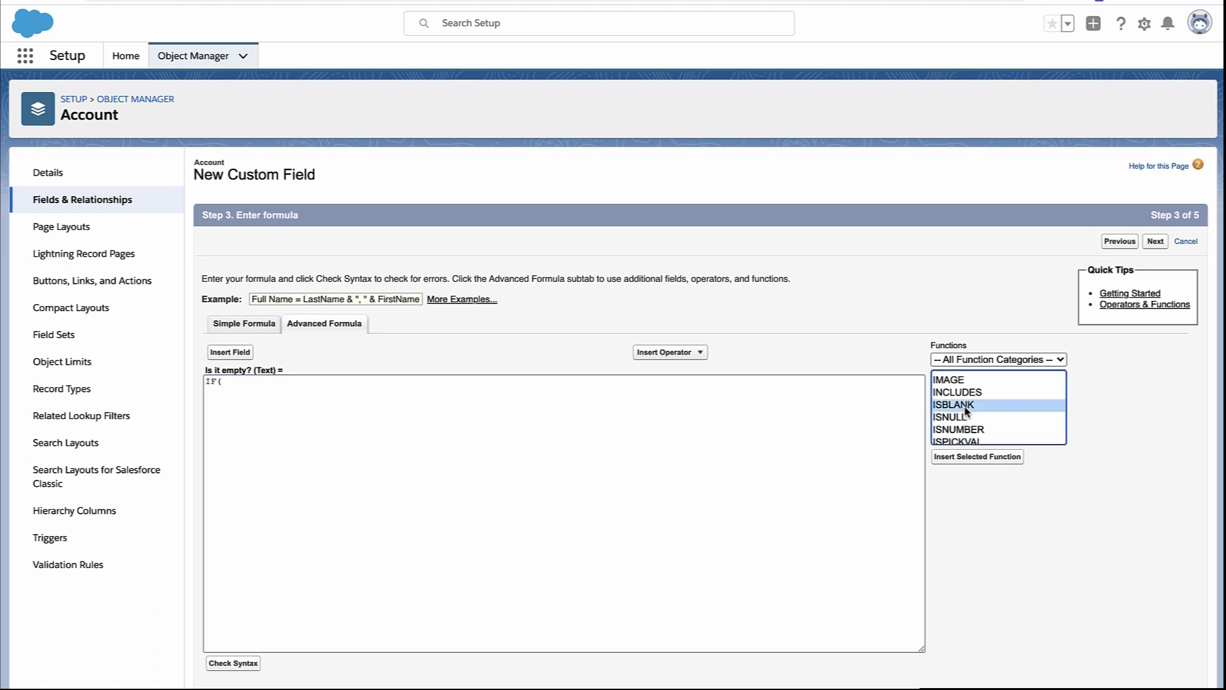
pyautogui.click(984, 456)
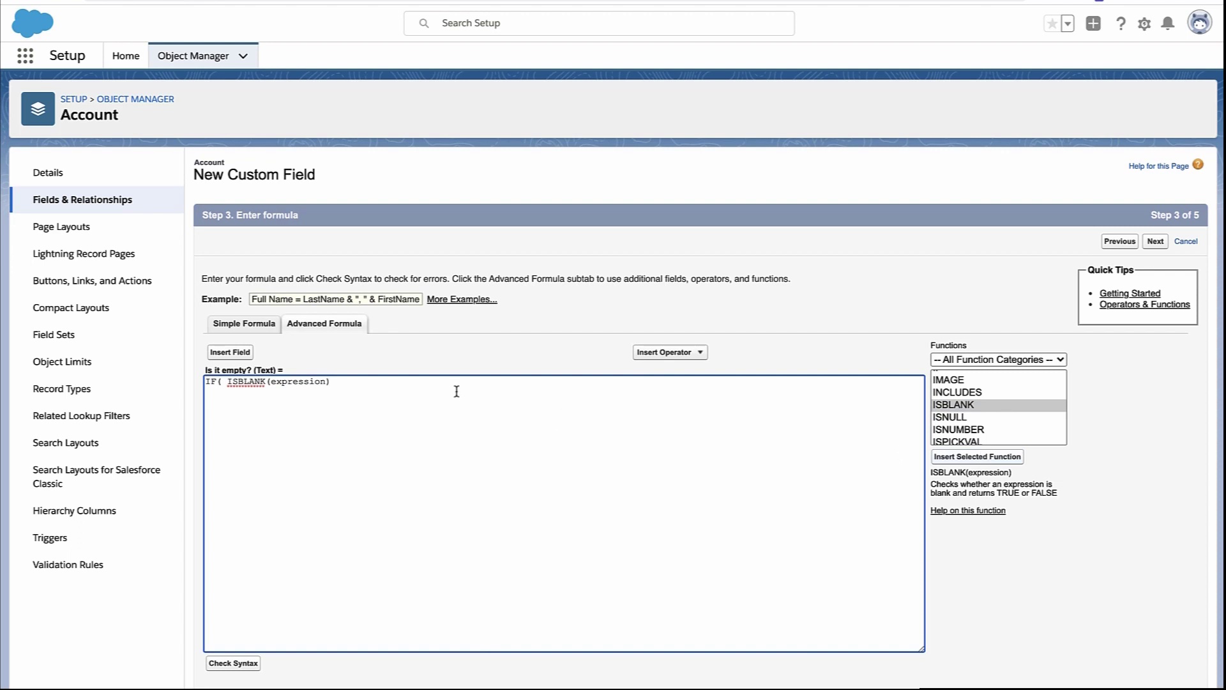
pyautogui.doubleClick(314, 381)
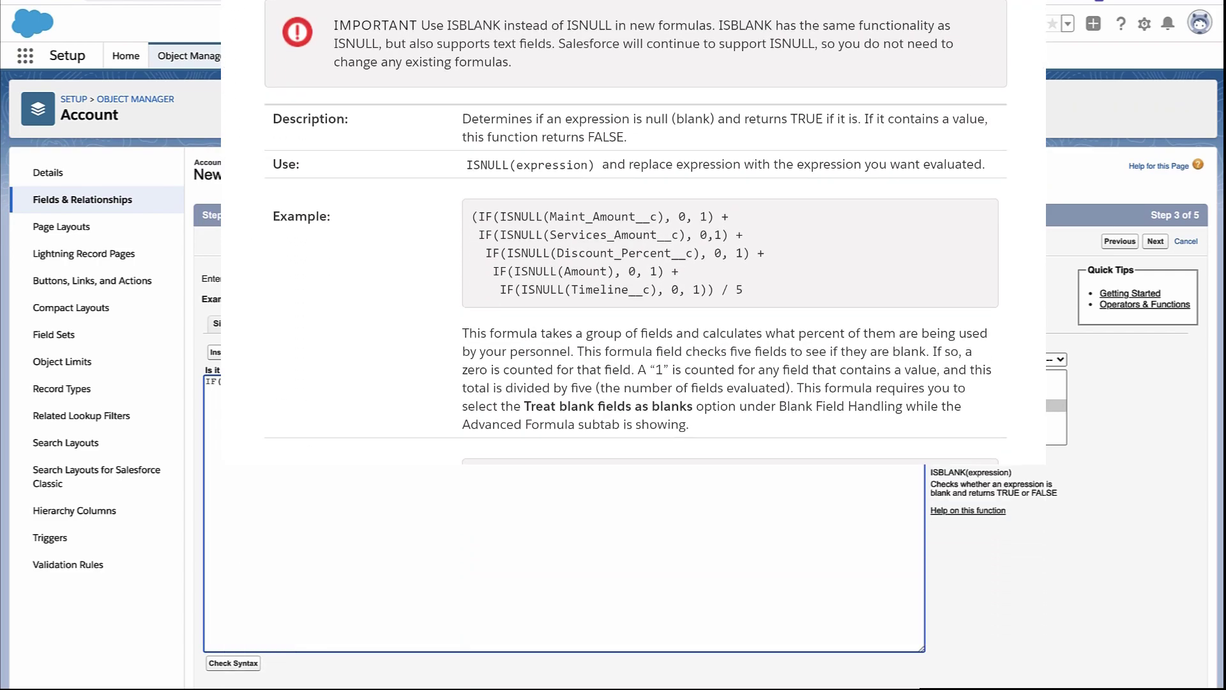
pyautogui.click(230, 352)
# Step: Insert the Industry field into ISBLANK and finish the formula with , "It's blank", "Not blank")
pyautogui.scroll(-10, 759, 424)
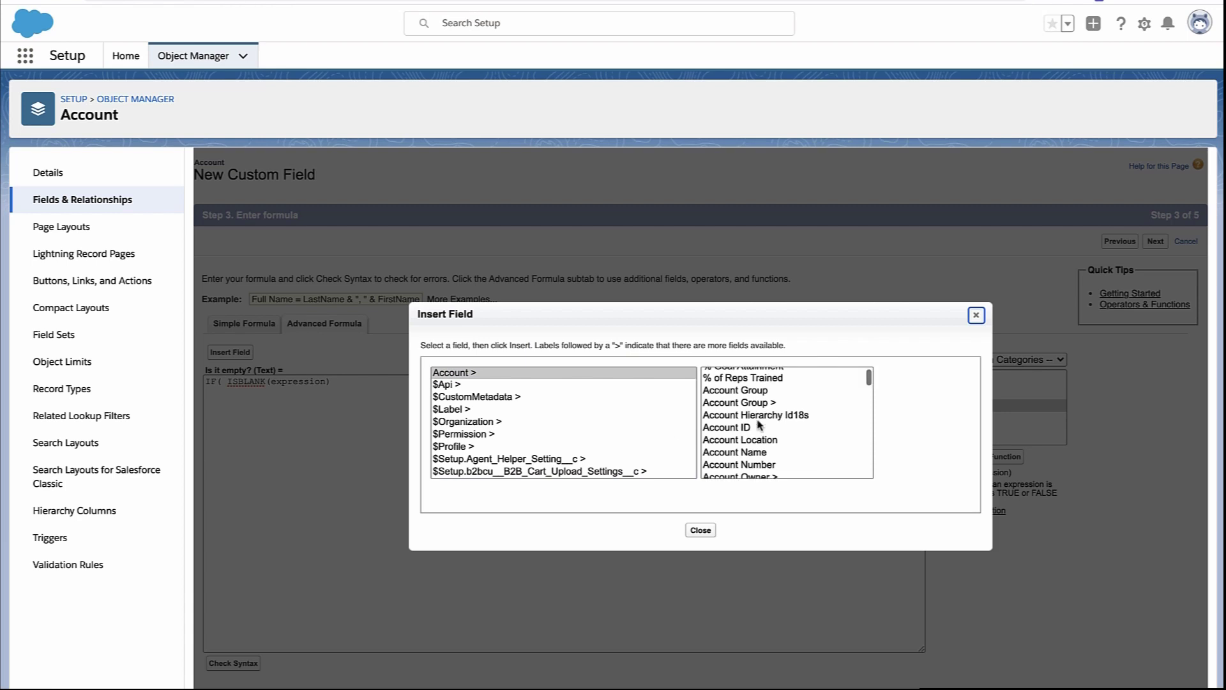
pyautogui.scroll(-10, 758, 424)
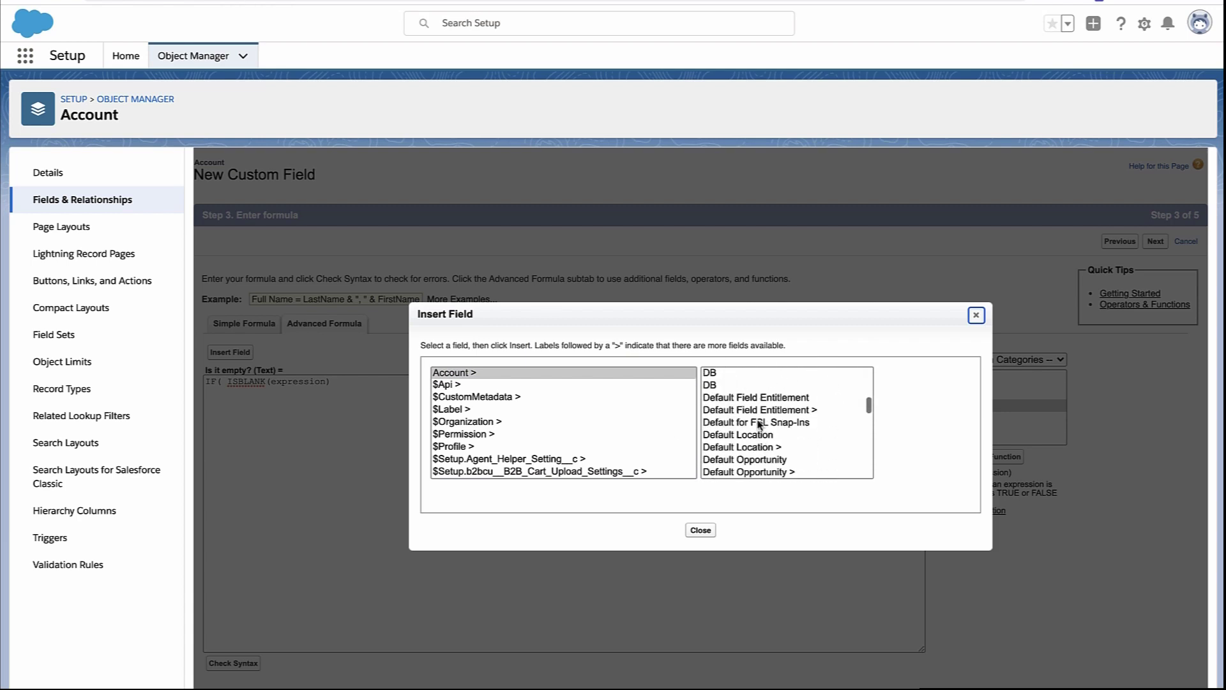
pyautogui.scroll(-1, 758, 424)
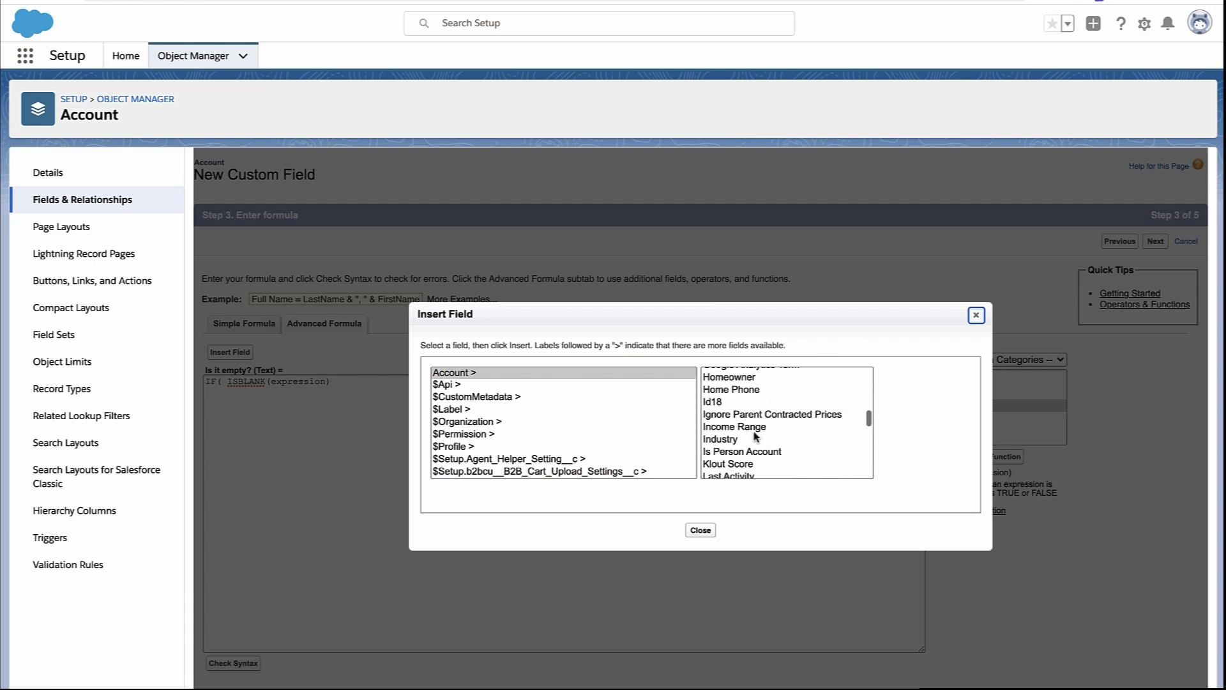
pyautogui.click(755, 441)
pyautogui.click(913, 456)
pyautogui.write(', "It\'s blank",')
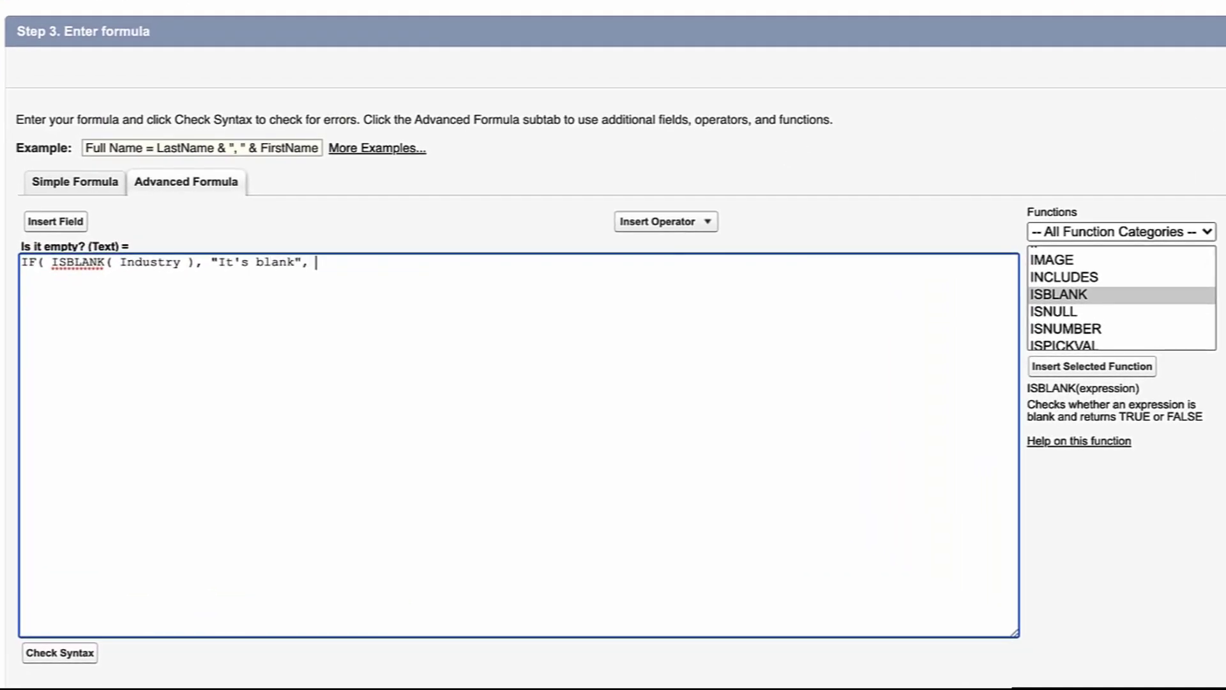
pyautogui.write(' "Not blank"')
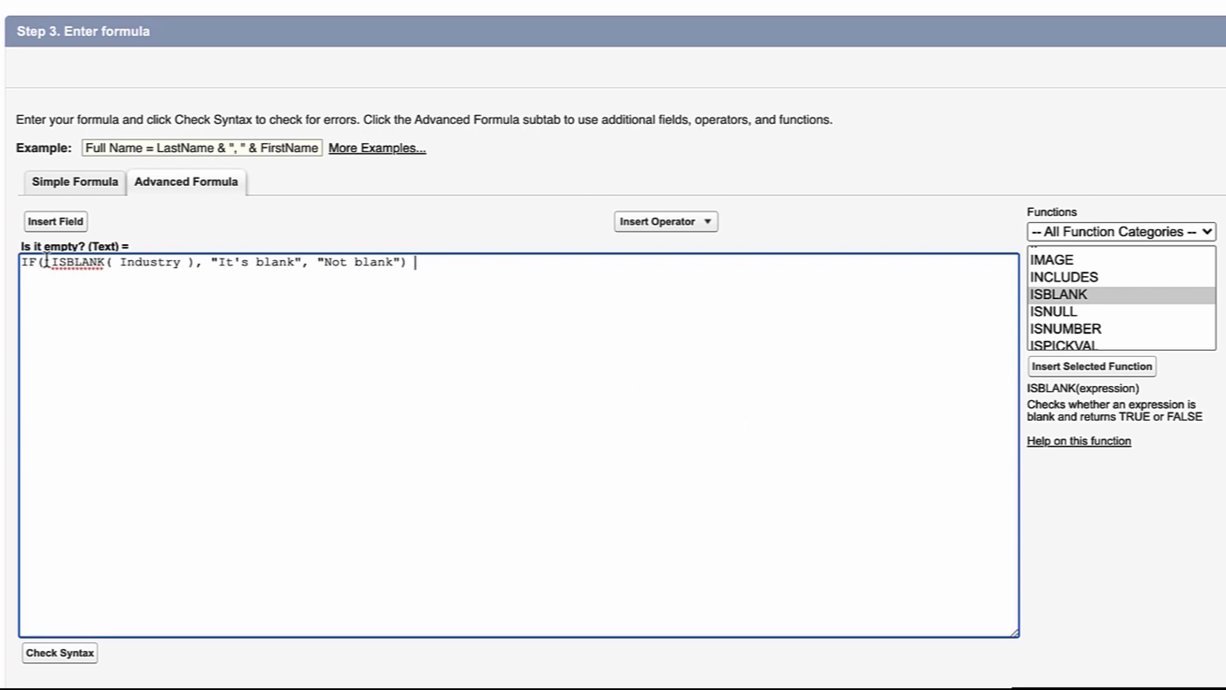
pyautogui.moveTo(51, 262); pyautogui.dragTo(185, 263)
pyautogui.click(216, 231)
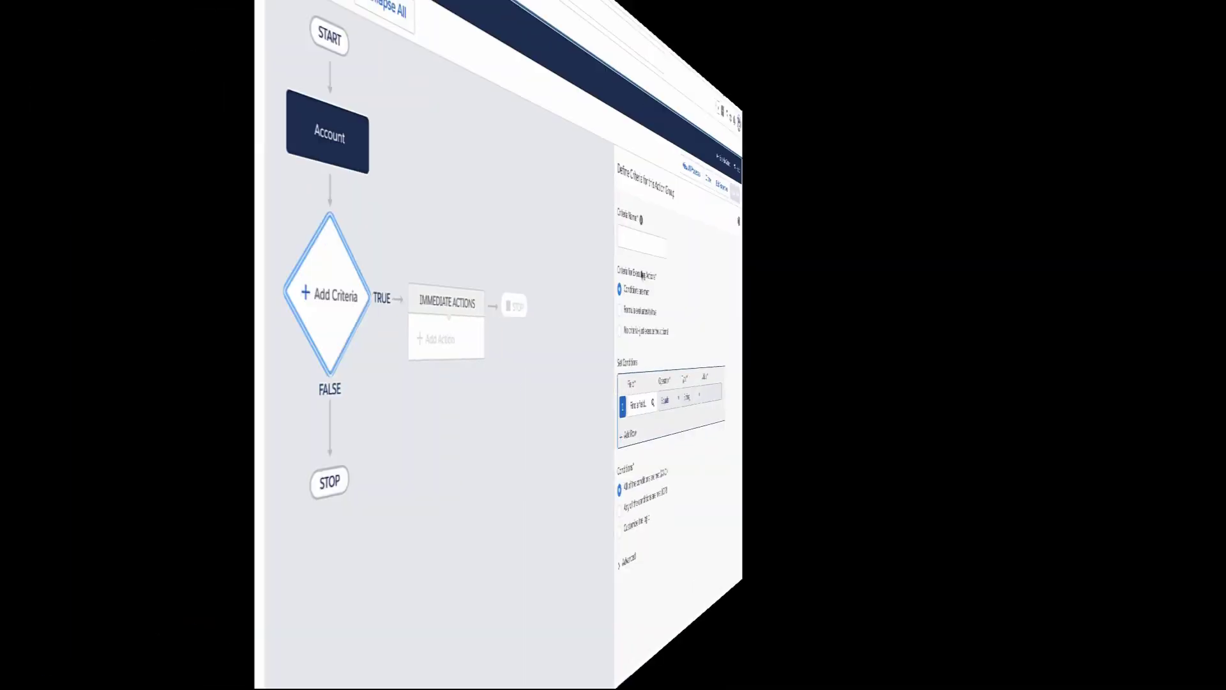
# Step: Name the criteria 'Is it blank?' and add an Industry Is null True condition
pyautogui.click(638, 243)
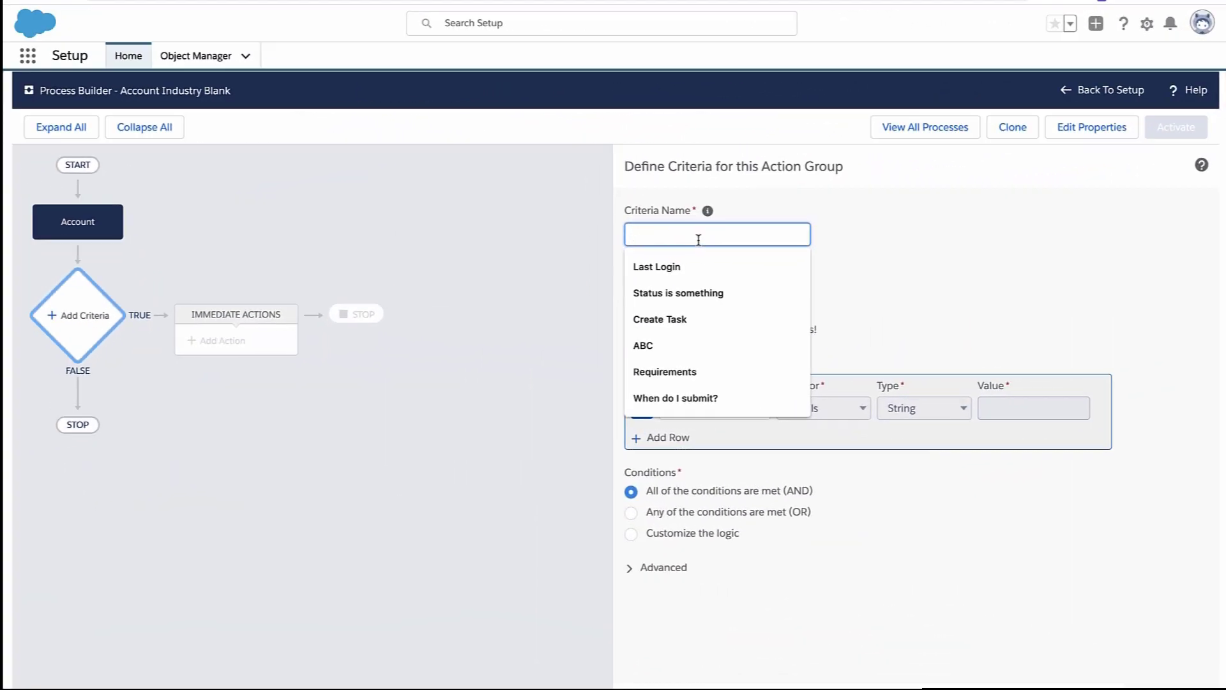
pyautogui.write('Is it blank?')
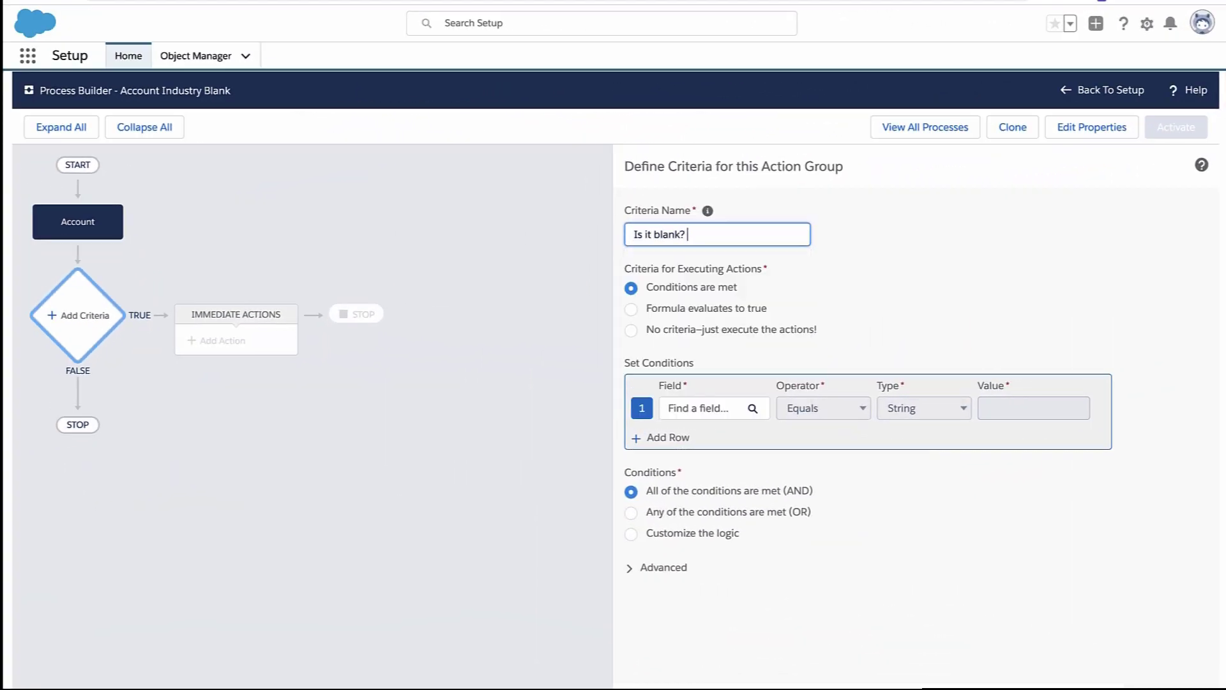
pyautogui.click(704, 407)
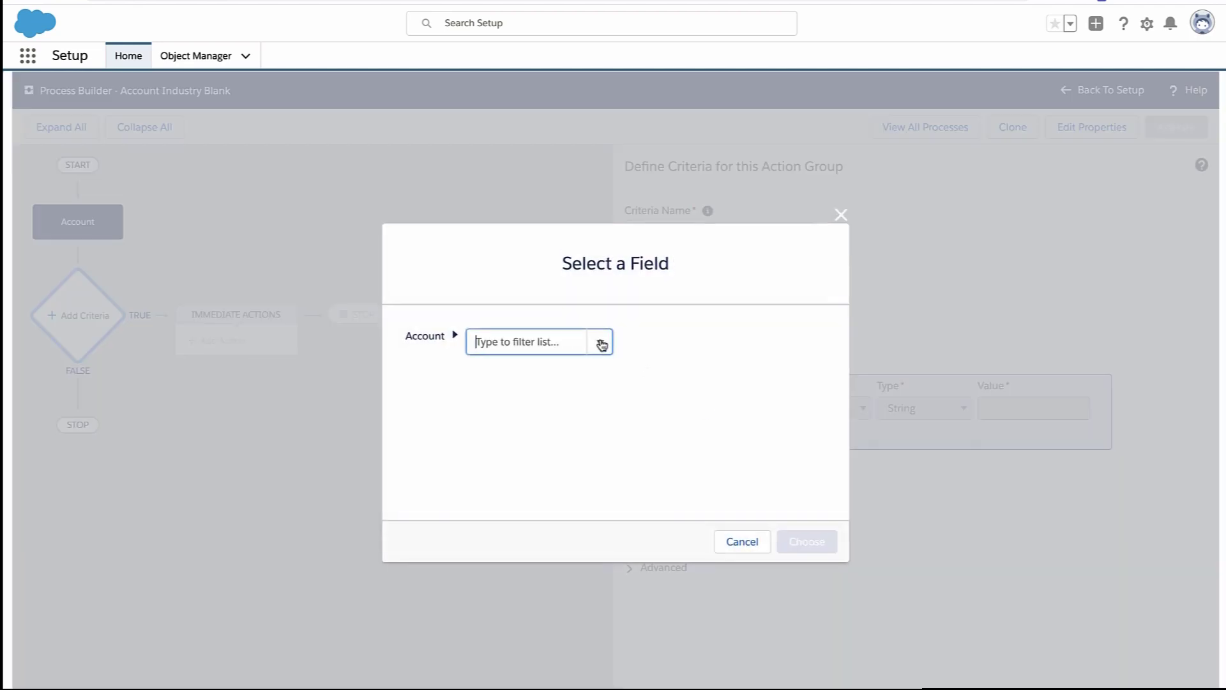
pyautogui.write('nd')
pyautogui.click(511, 476)
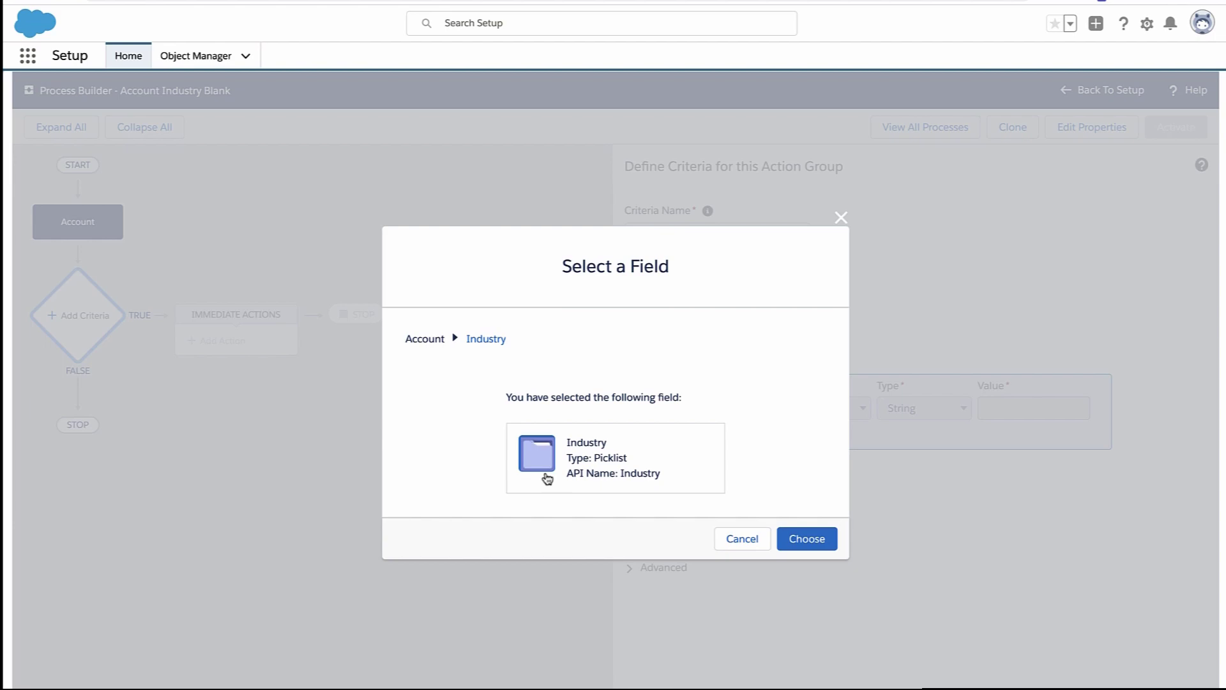
pyautogui.click(806, 550)
pyautogui.click(812, 407)
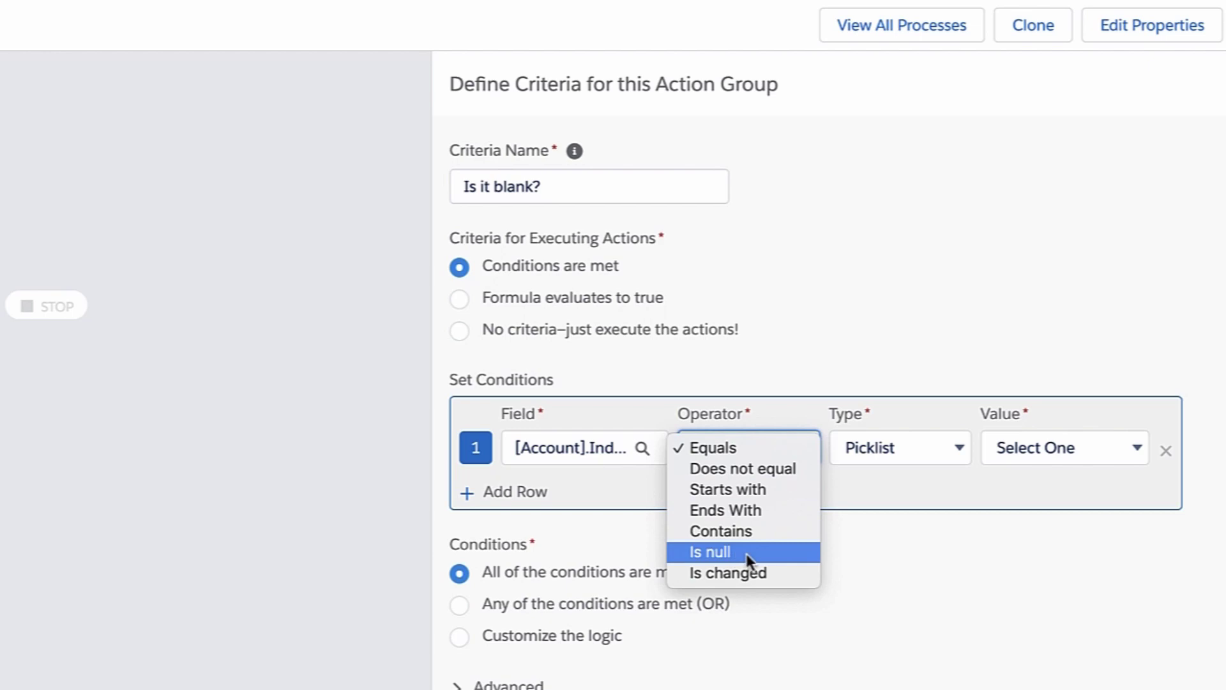
pyautogui.click(1017, 453)
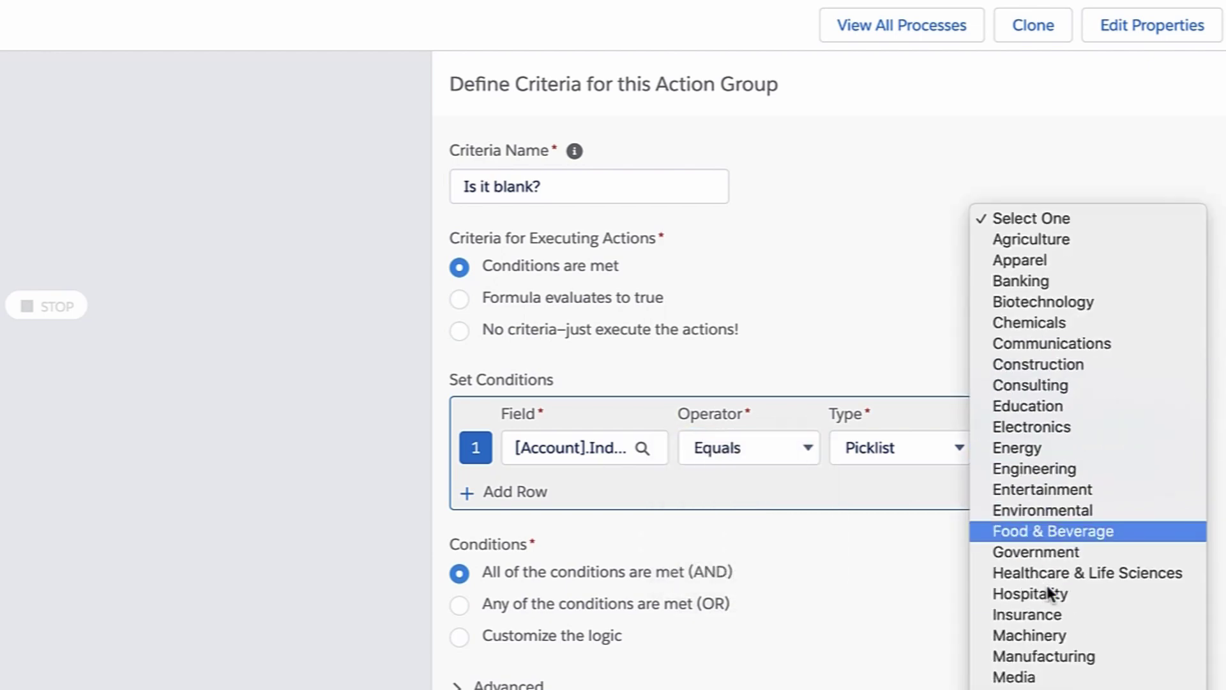
pyautogui.click(784, 453)
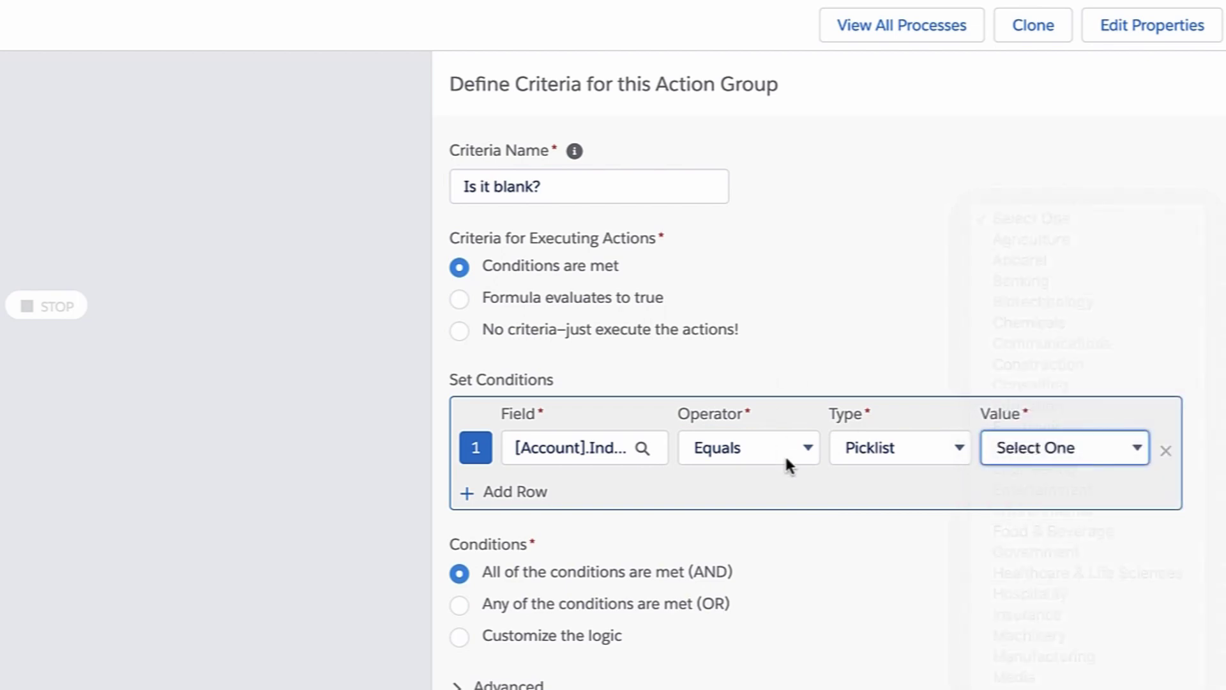
pyautogui.click(784, 453)
pyautogui.click(780, 550)
pyautogui.click(1009, 447)
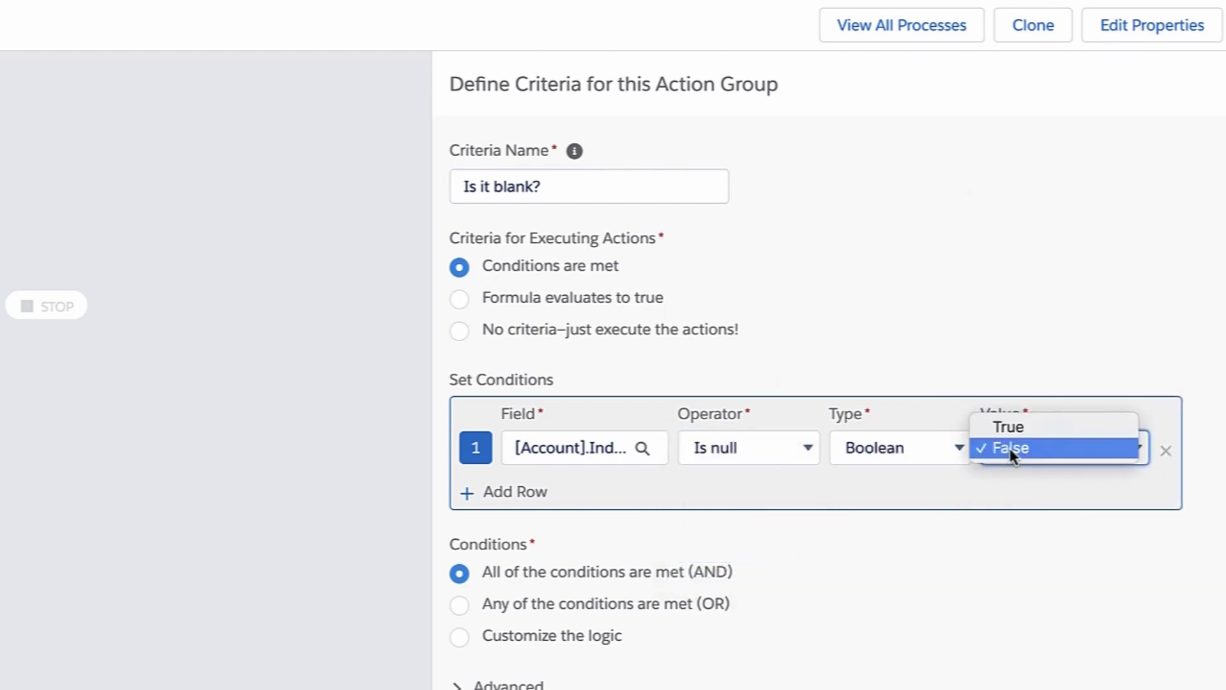
pyautogui.click(1010, 428)
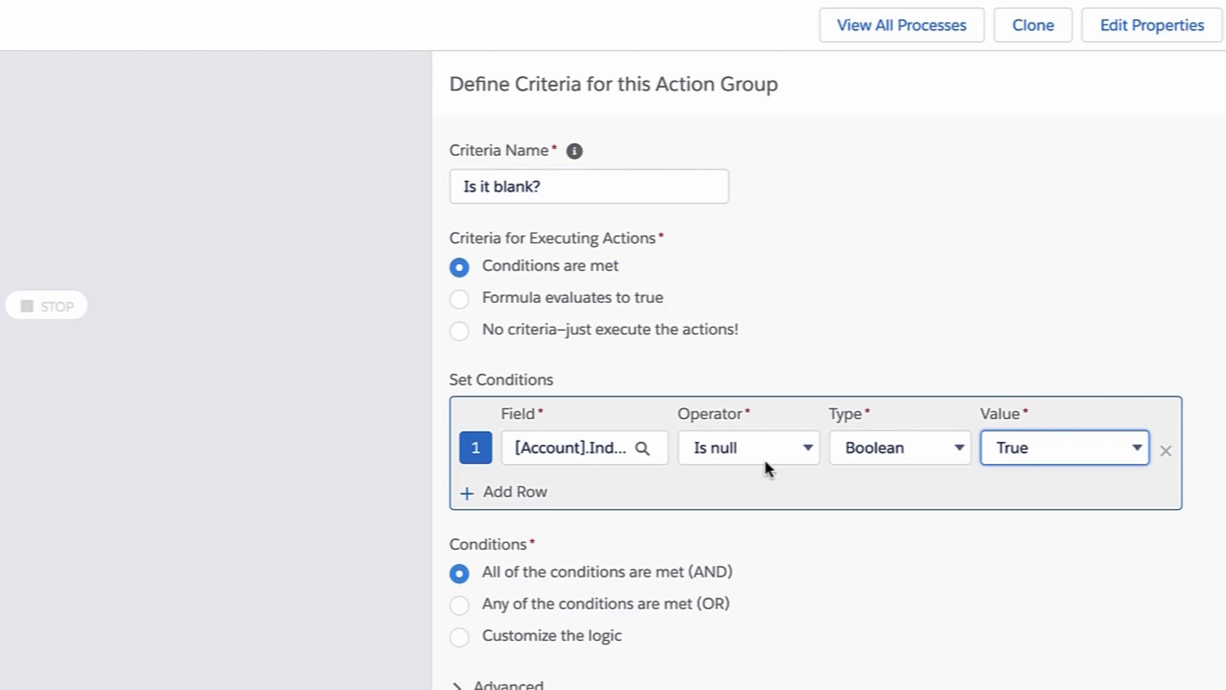
# Step: Add a second condition requiring Account Name Is null True
pyautogui.click(495, 492)
pyautogui.click(561, 490)
pyautogui.write('name')
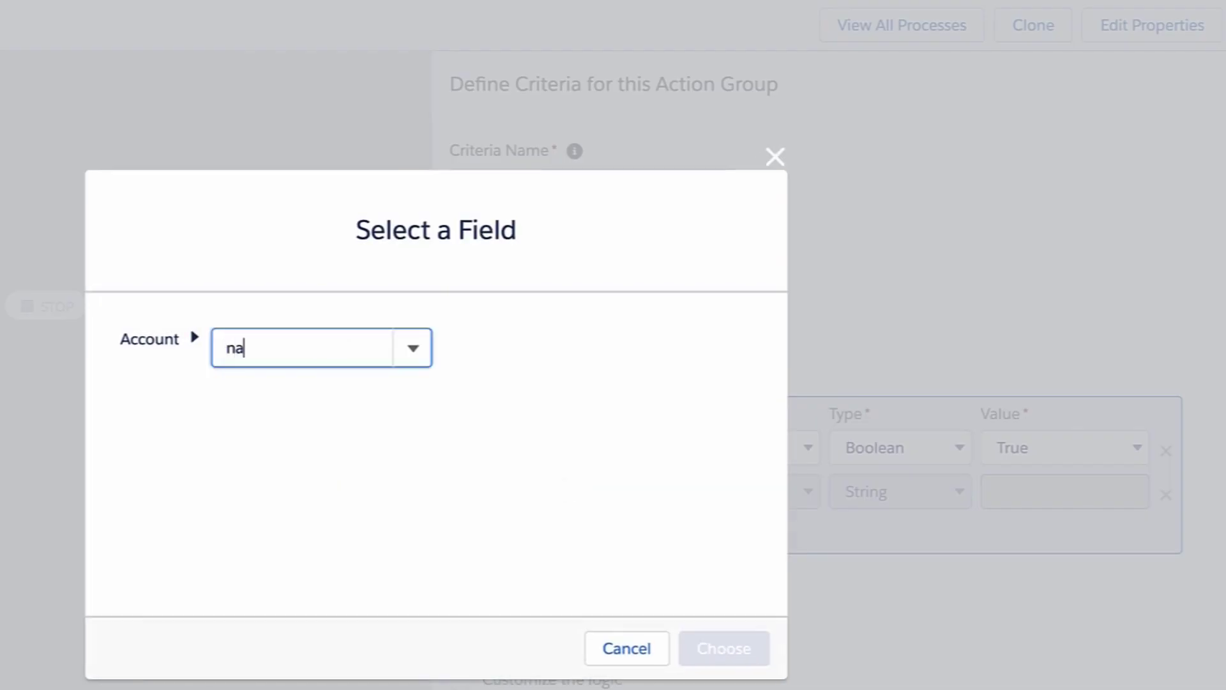
pyautogui.click(343, 387)
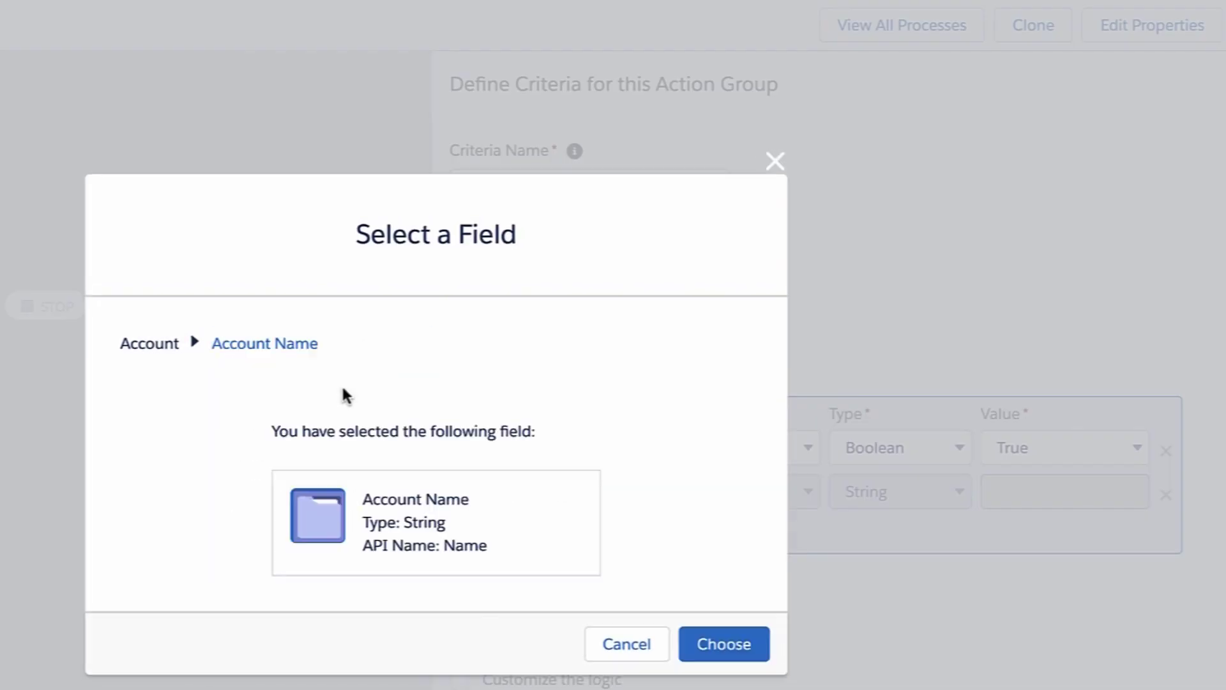
pyautogui.click(723, 644)
pyautogui.click(714, 500)
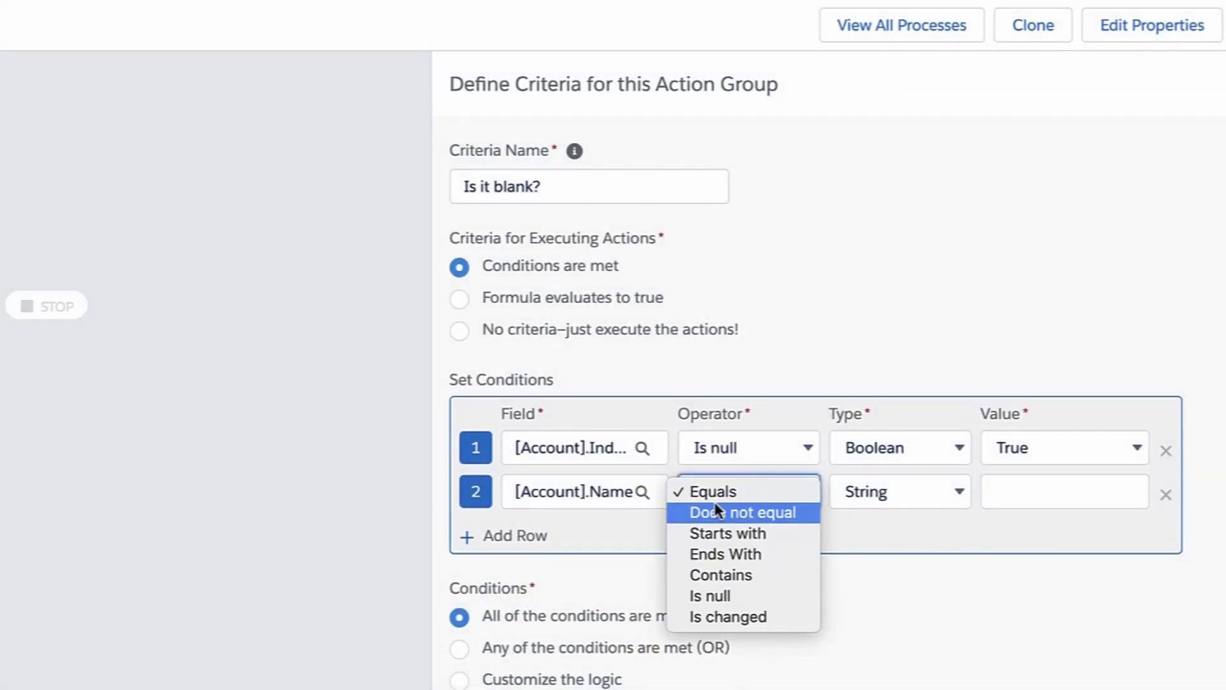
pyautogui.click(796, 510)
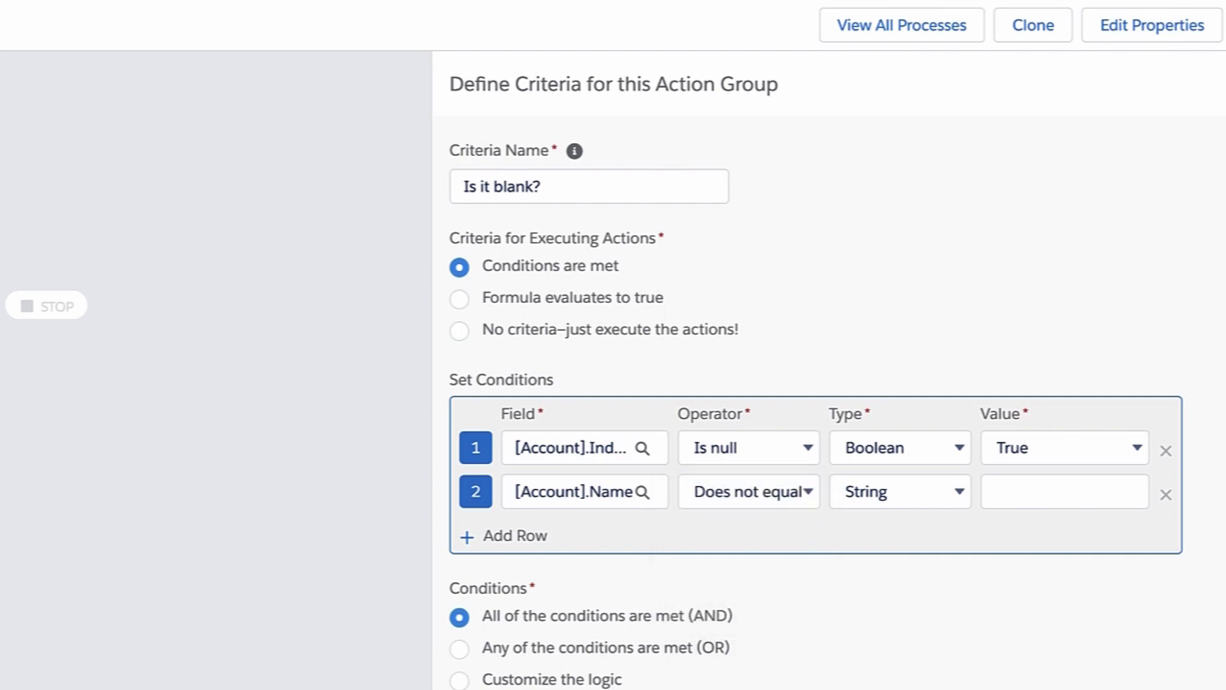
pyautogui.click(806, 491)
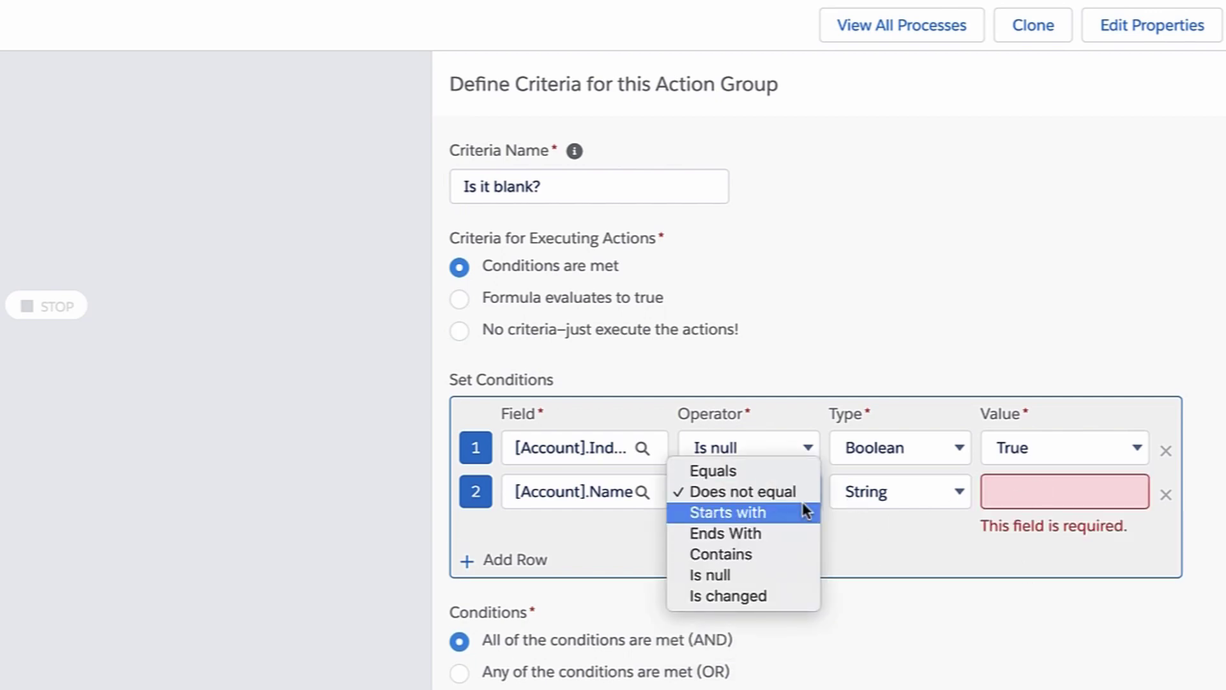
pyautogui.click(779, 576)
pyautogui.click(1010, 492)
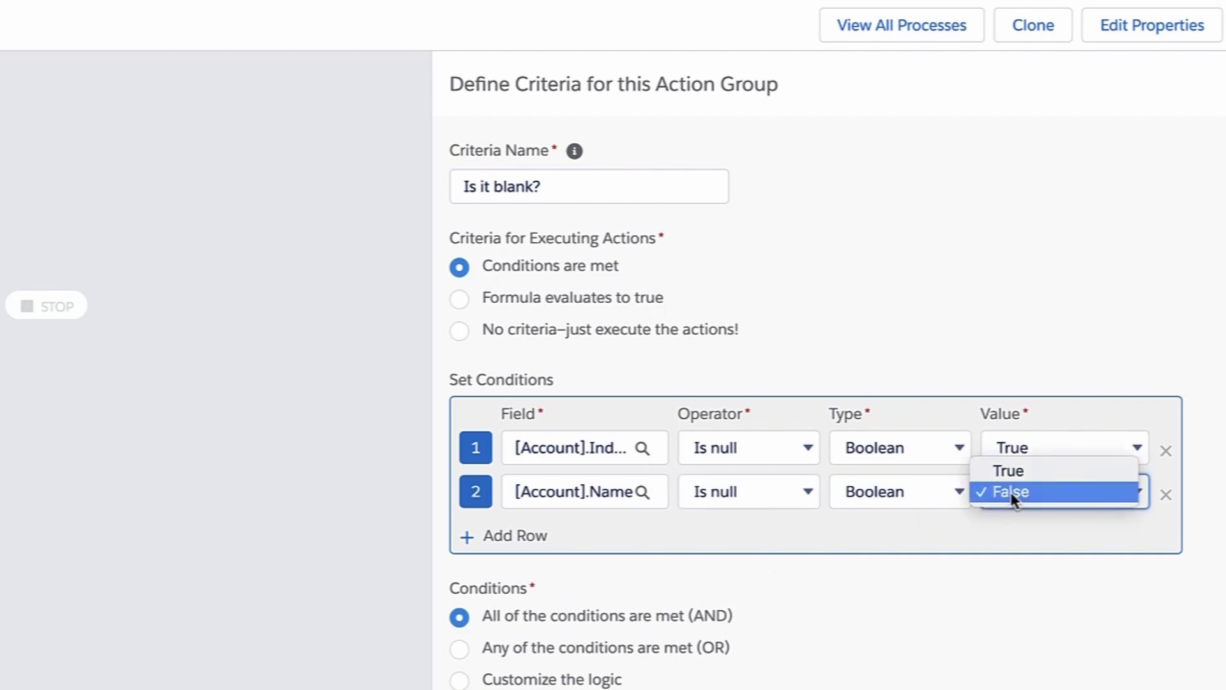
pyautogui.click(1012, 471)
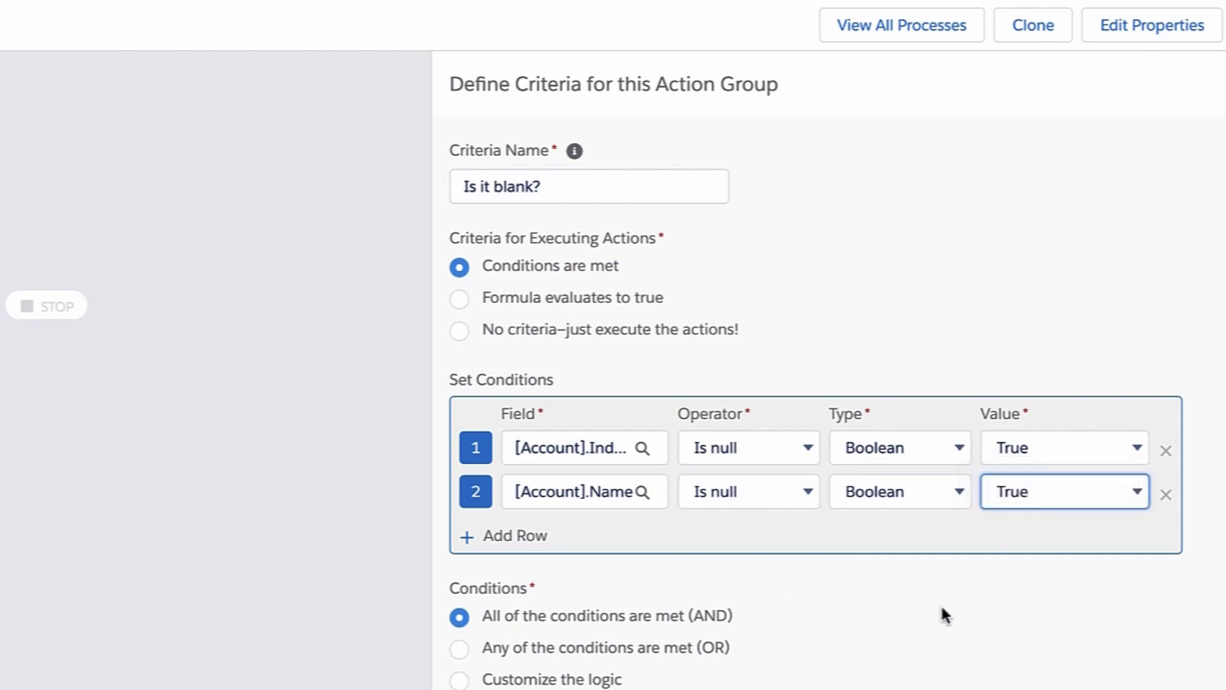